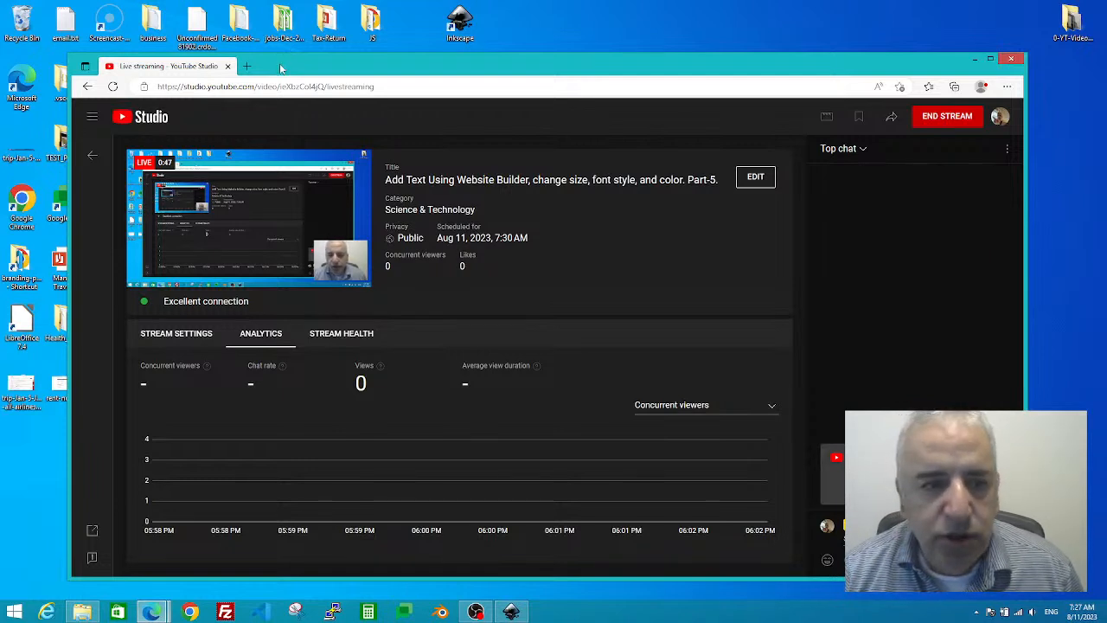
# Minimize the live stream window and bring up the other browser window, maximized.
pyautogui.click(974, 61)
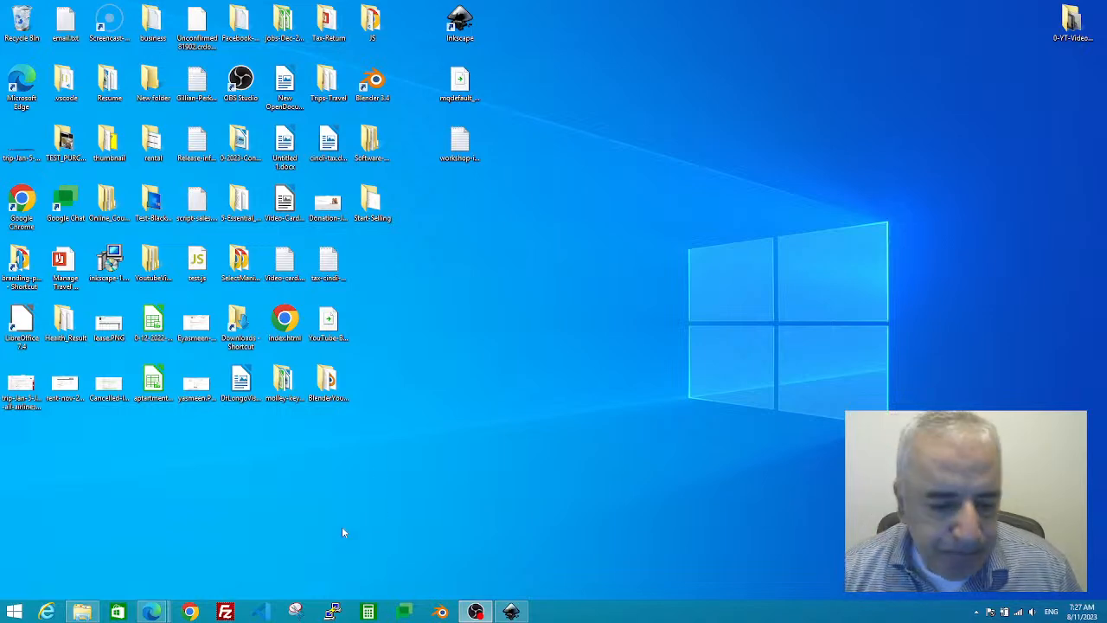
pyautogui.moveTo(151, 612)
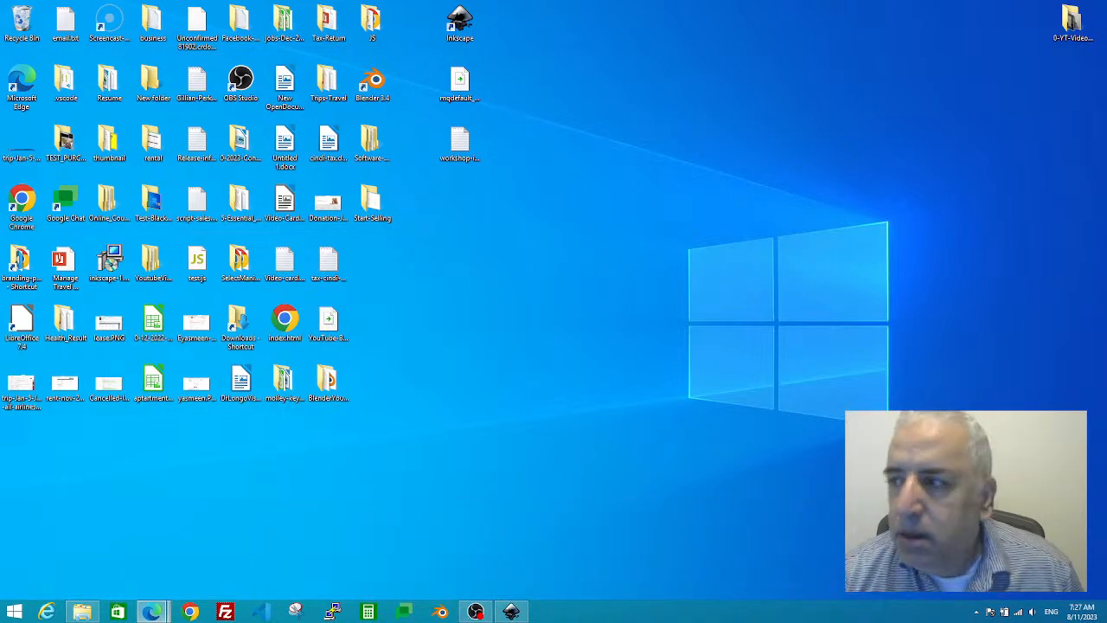
pyautogui.moveTo(0, 17); pyautogui.dragTo(223, 50)
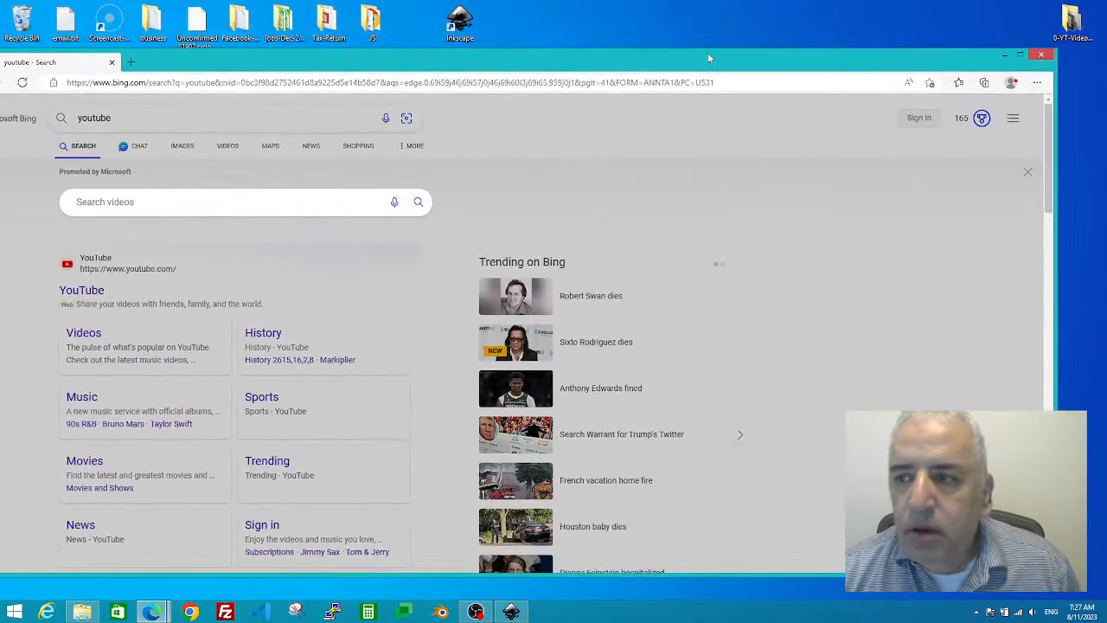
pyautogui.click(1021, 55)
pyautogui.click(147, 32)
pyautogui.write('www.')
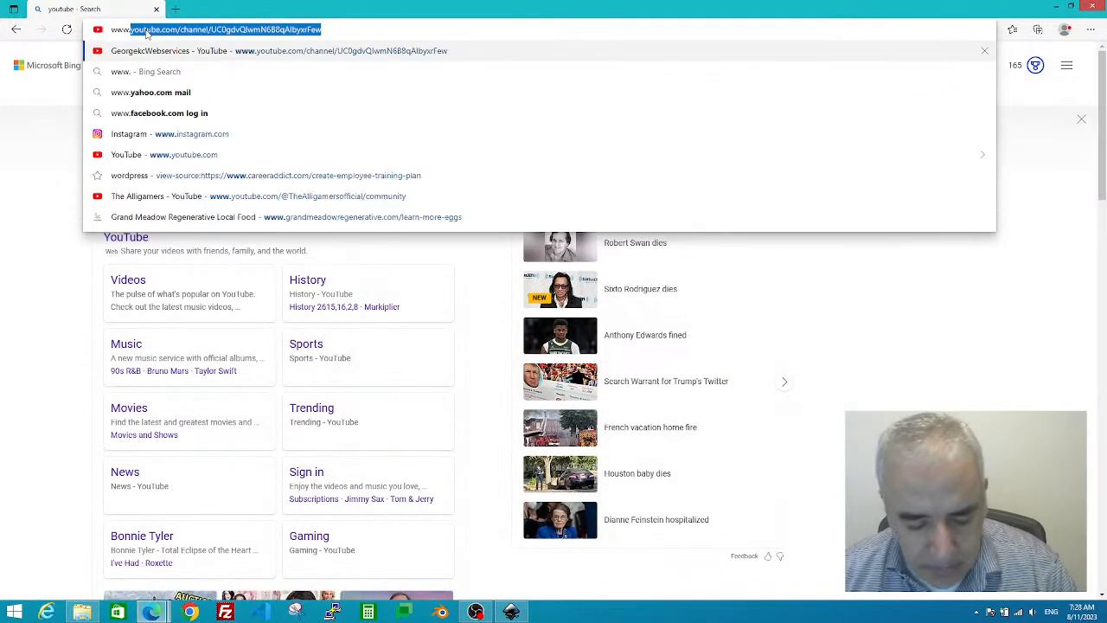
pyautogui.write('ho')
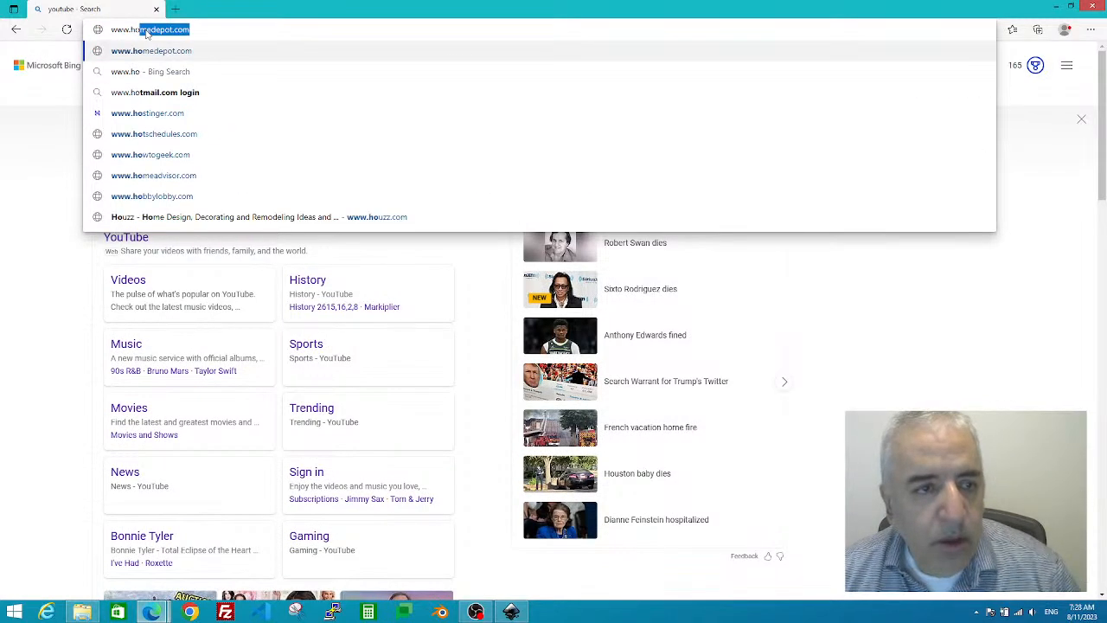
pyautogui.press('Return')
# Open the Hostinger Website Builder preview of the site's home page and go back to its editor.
pyautogui.click(116, 29)
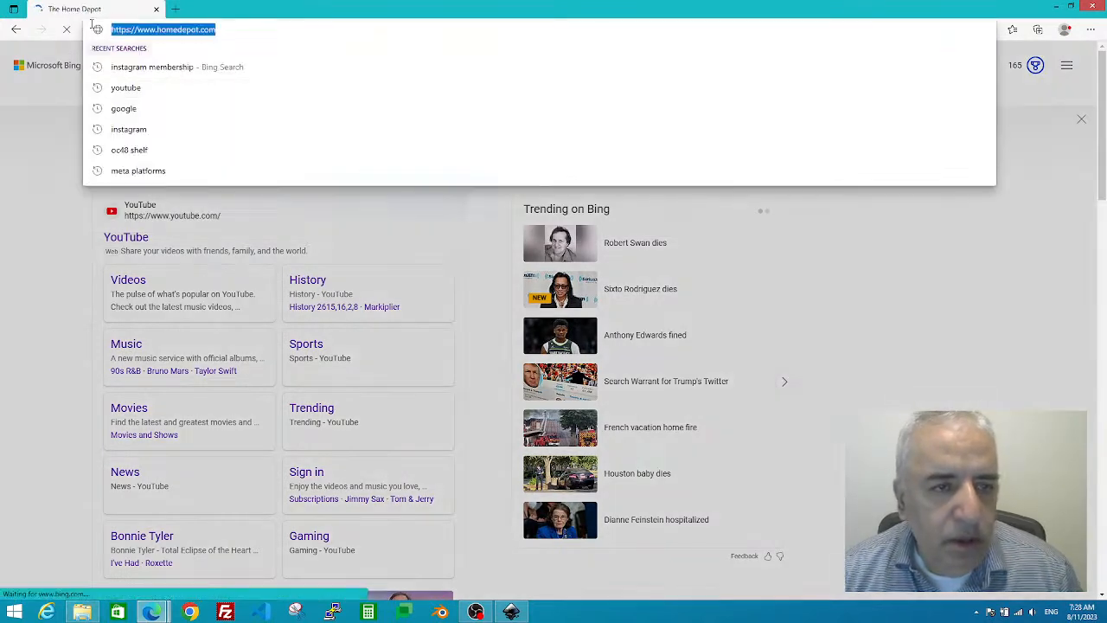
pyautogui.write('ho')
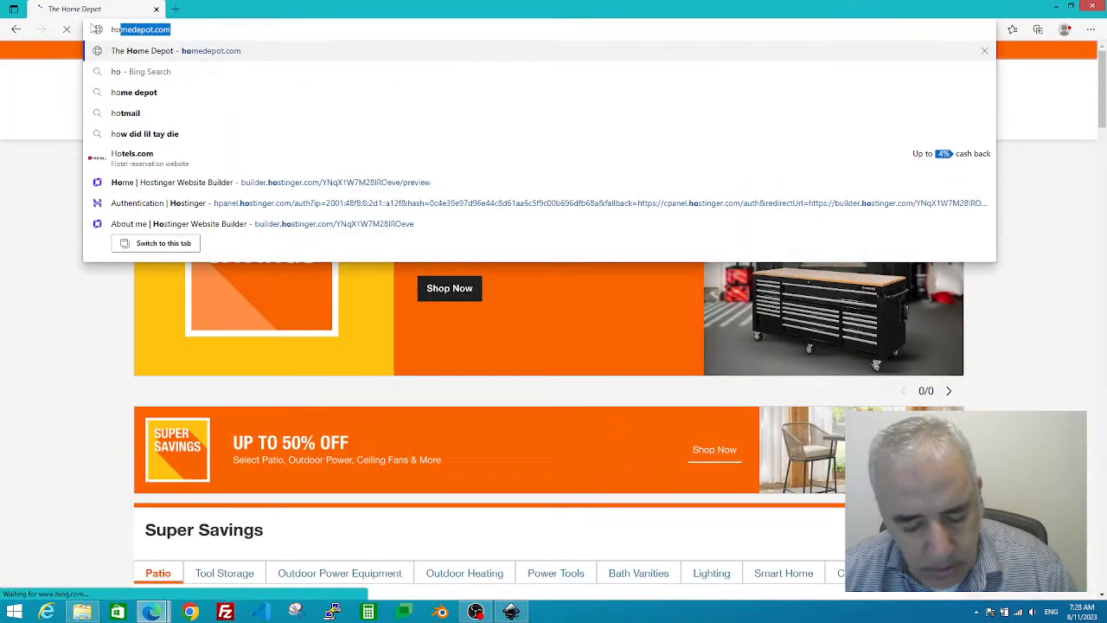
pyautogui.write('stinger.com/YNqX1W7M28lROeve/preview')
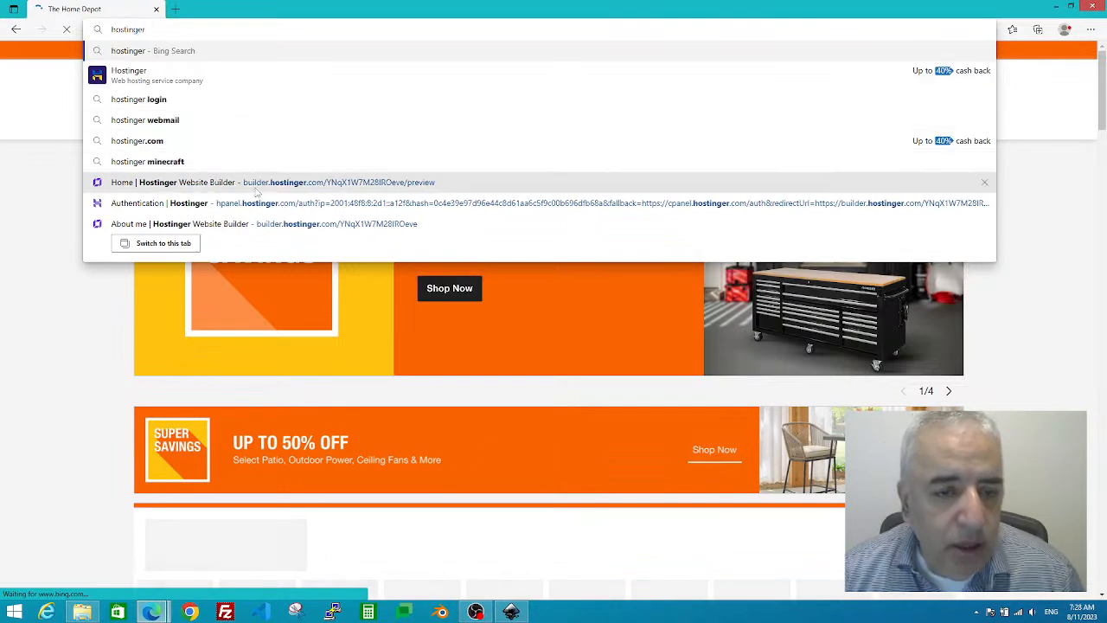
pyautogui.click(257, 185)
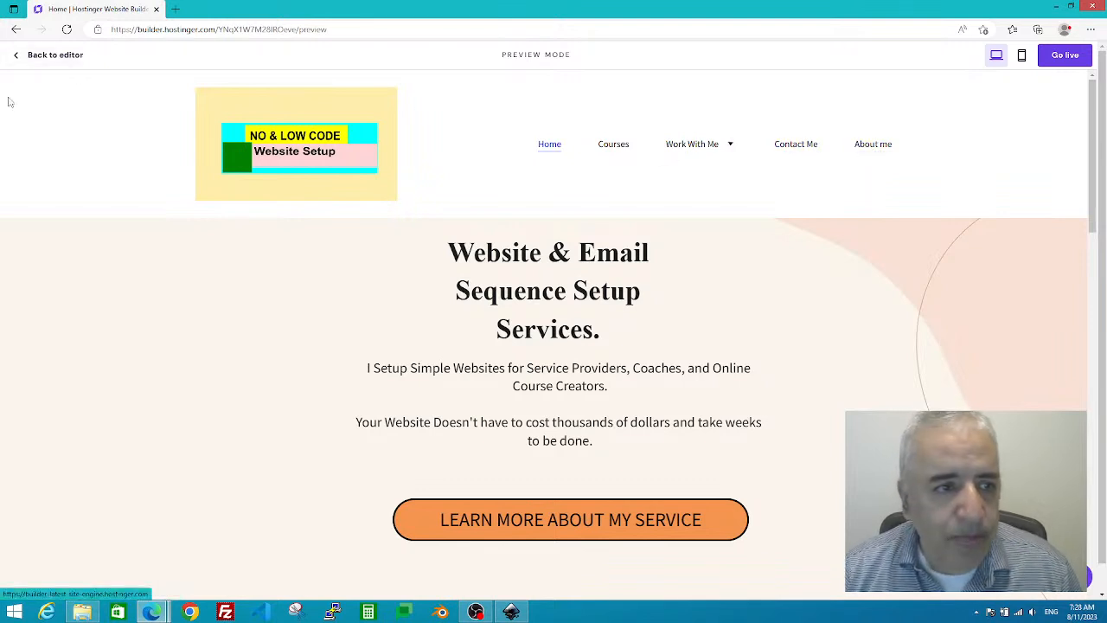
pyautogui.click(58, 61)
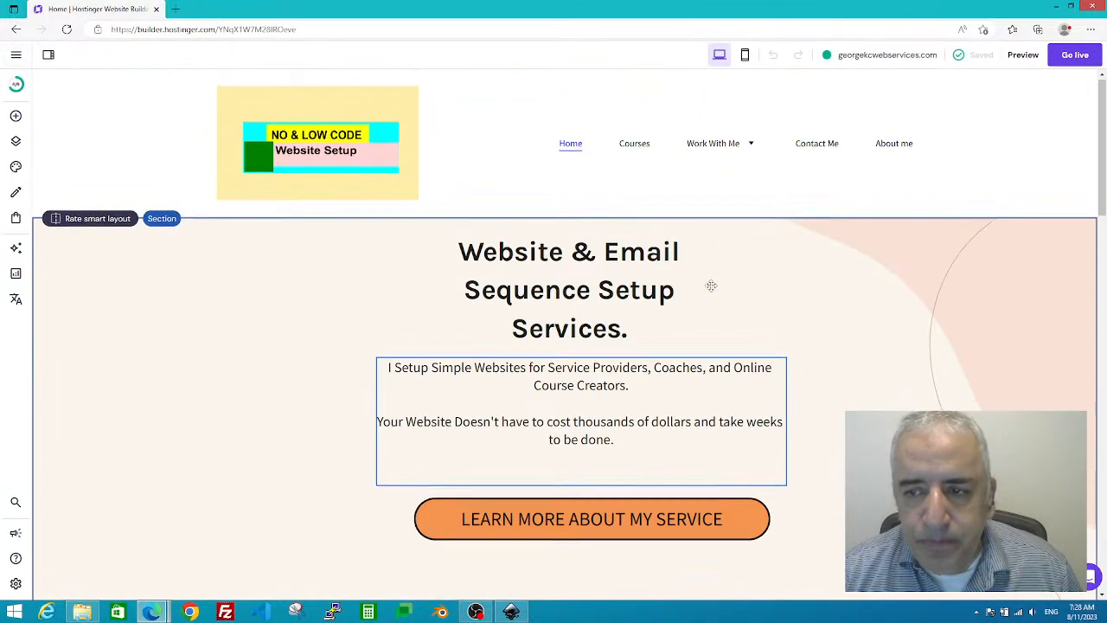
# On the About me page, add a text element below the subtitle in the "Build your own dreams" section.
pyautogui.click(889, 149)
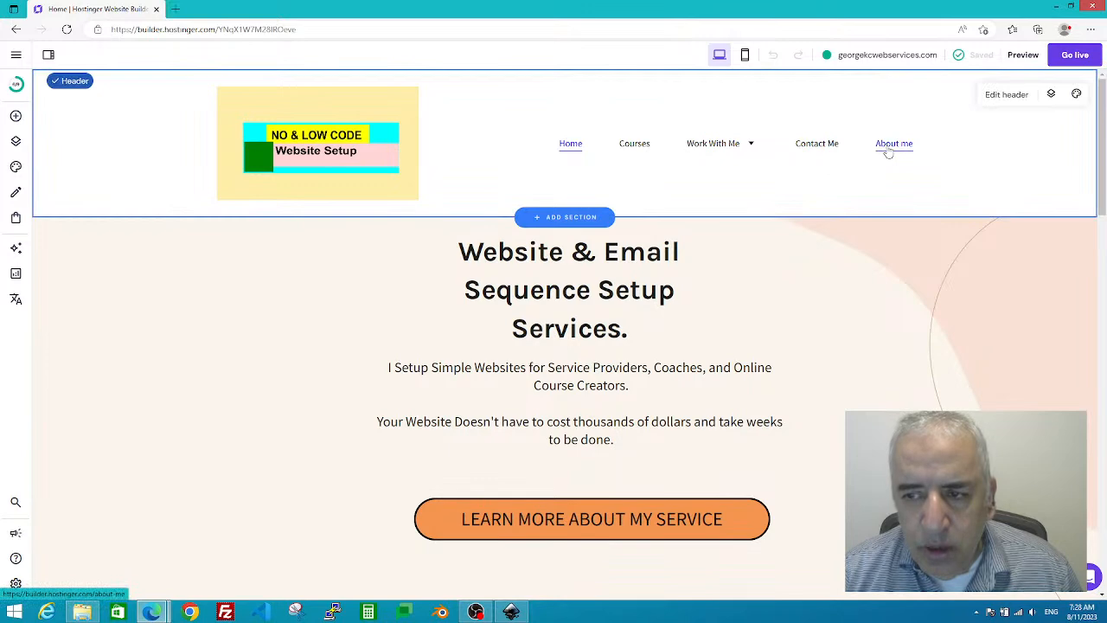
pyautogui.scroll(-1, 329, 346)
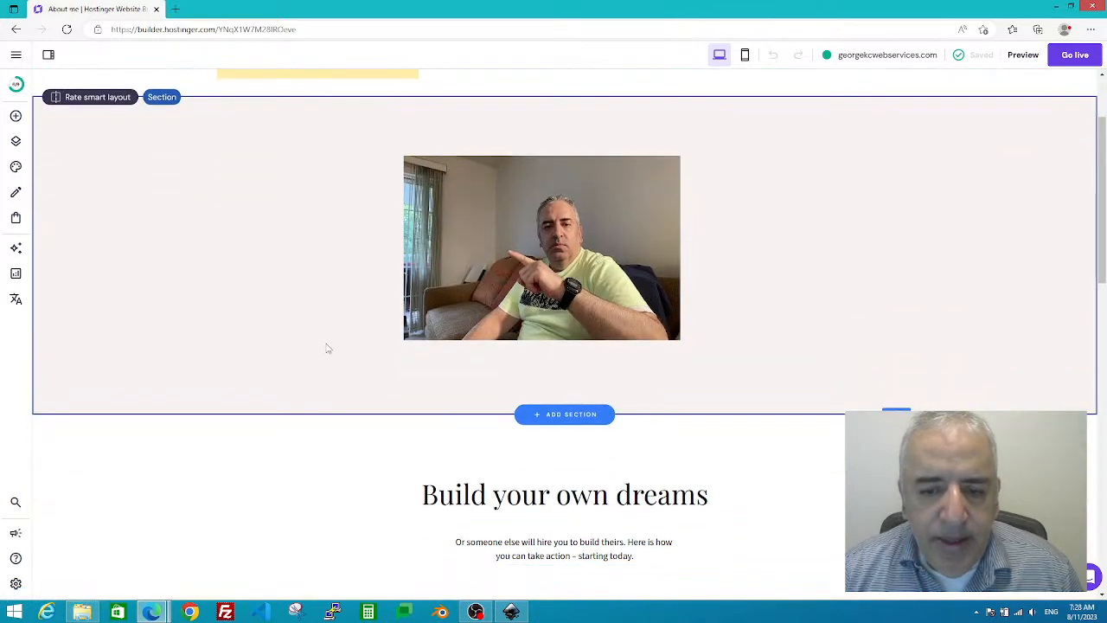
pyautogui.scroll(-3, 329, 348)
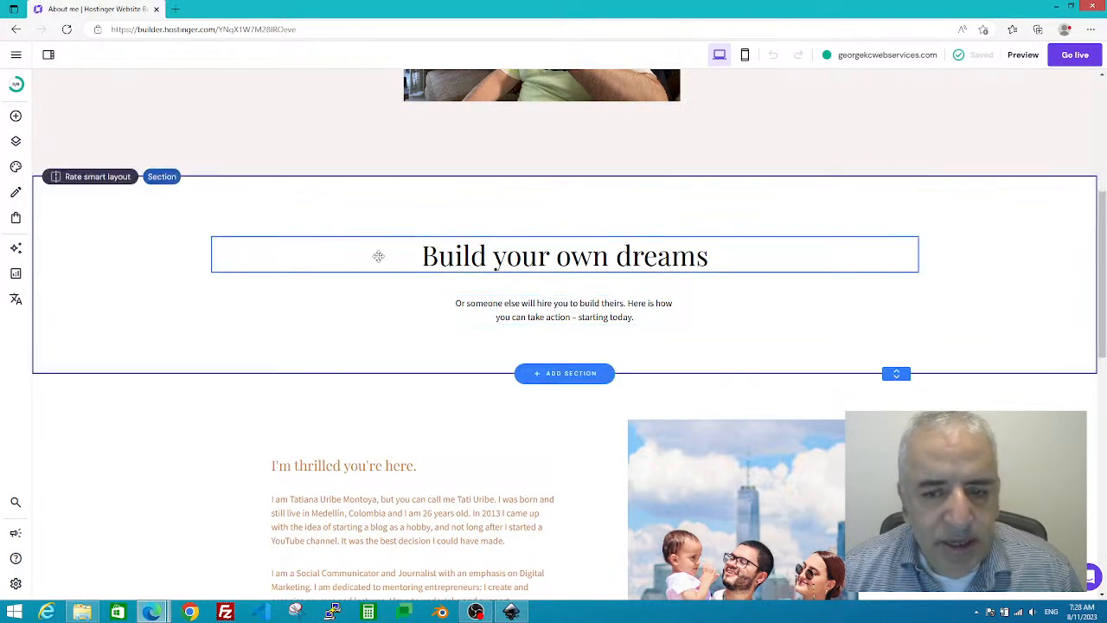
pyautogui.click(15, 118)
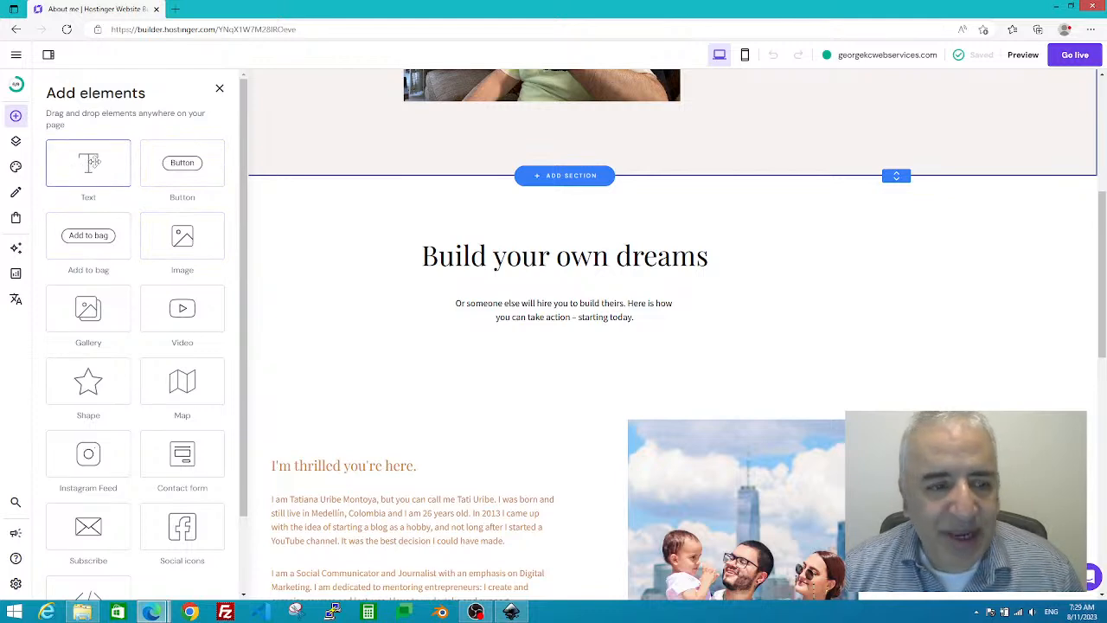
pyautogui.moveTo(90, 163); pyautogui.dragTo(574, 358)
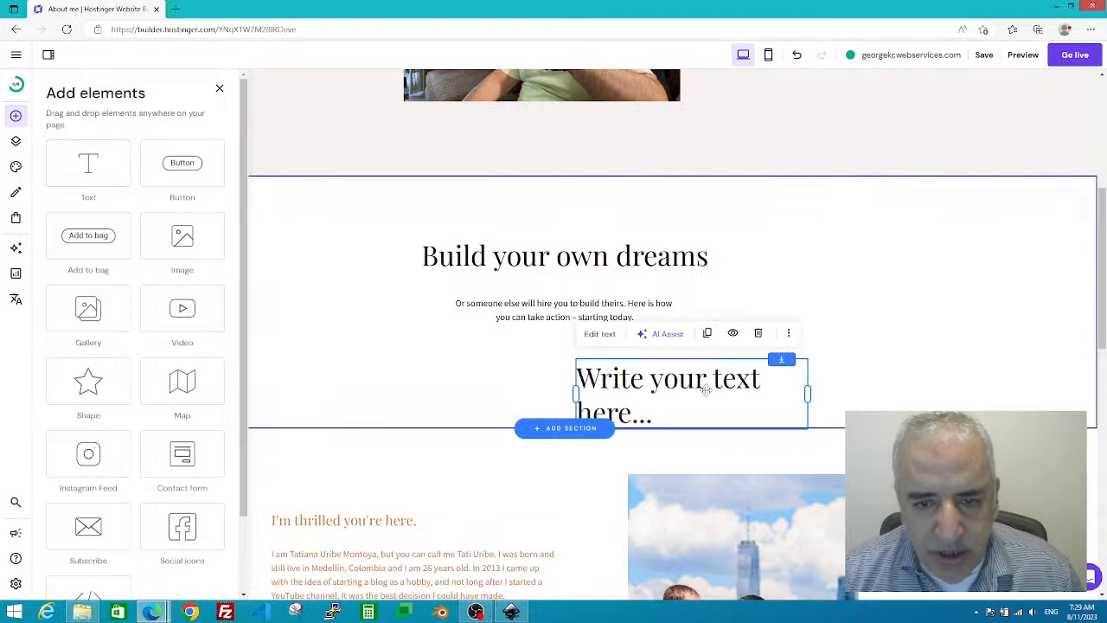
pyautogui.click(219, 90)
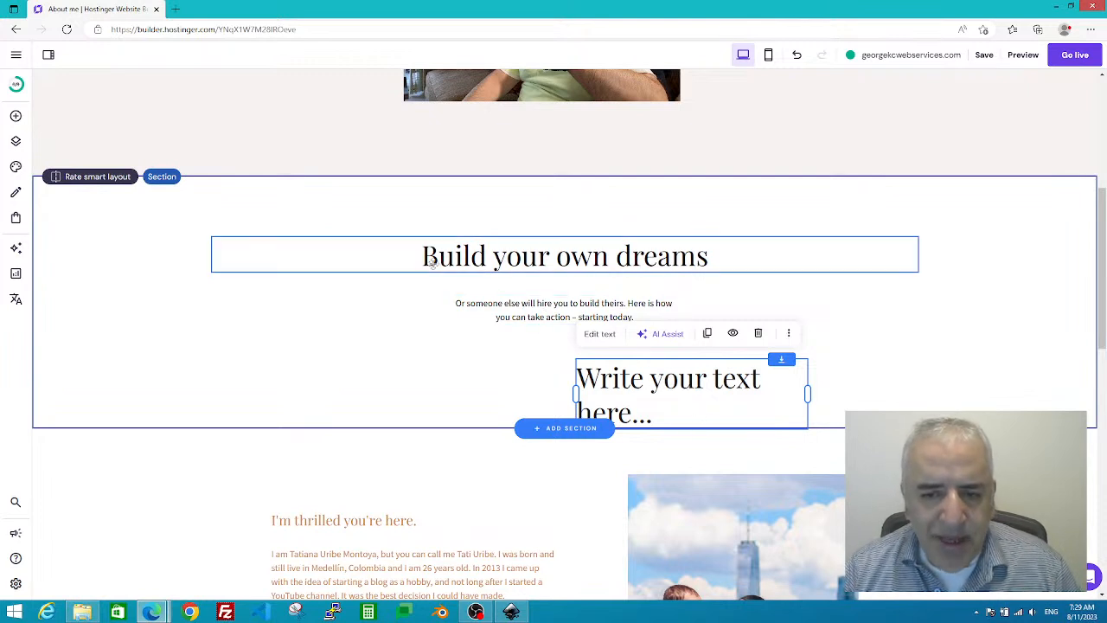
# Delete the "Build your own dreams" heading and the small text beneath it.
pyautogui.click(517, 260)
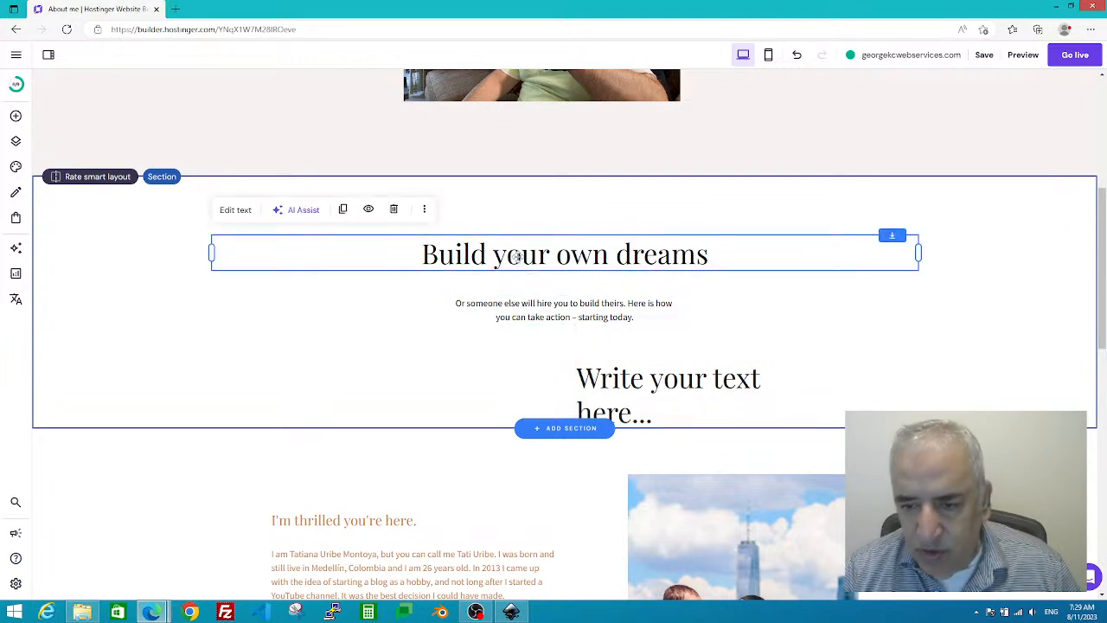
pyautogui.press('Delete')
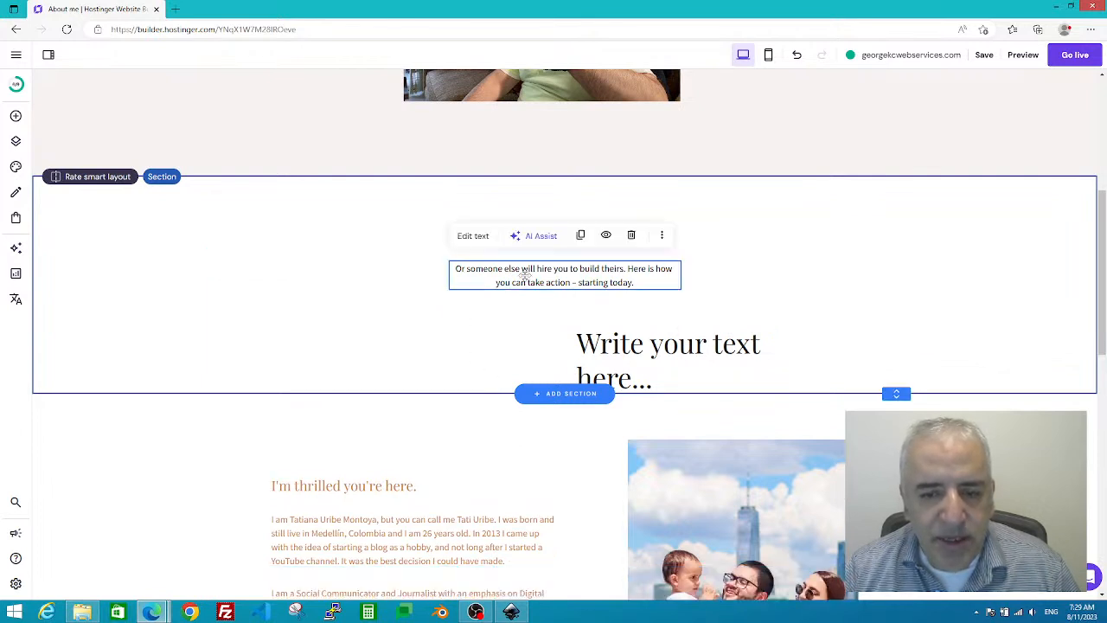
pyautogui.click(524, 275)
pyautogui.press('Delete')
# Move the new text element to the horizontal centre of its section, in the upper half.
pyautogui.click(602, 302)
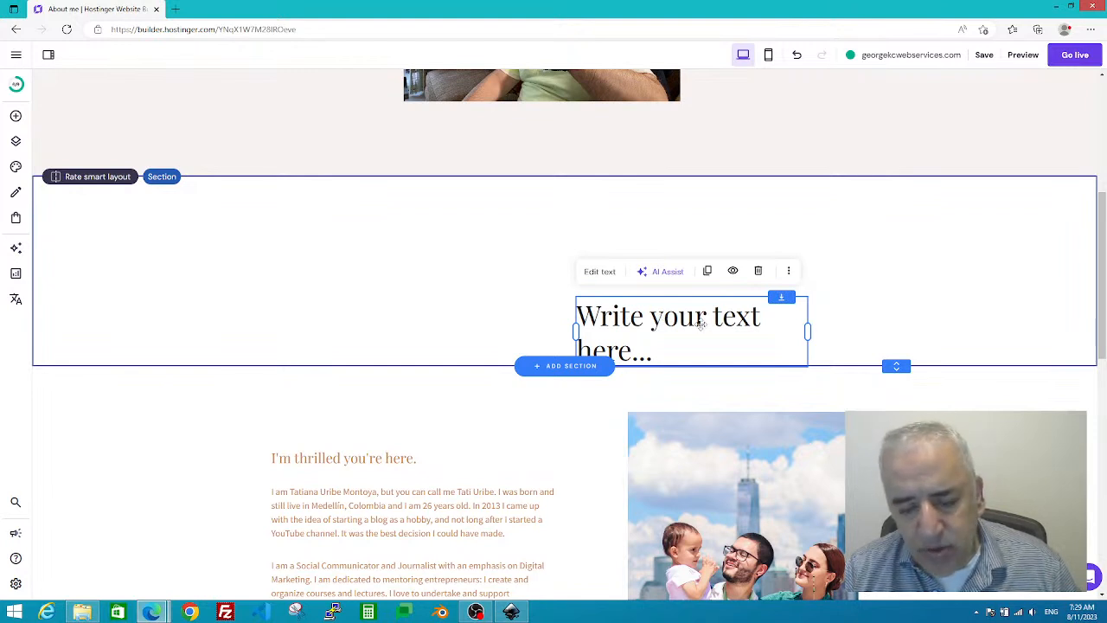
pyautogui.moveTo(698, 322); pyautogui.dragTo(546, 269)
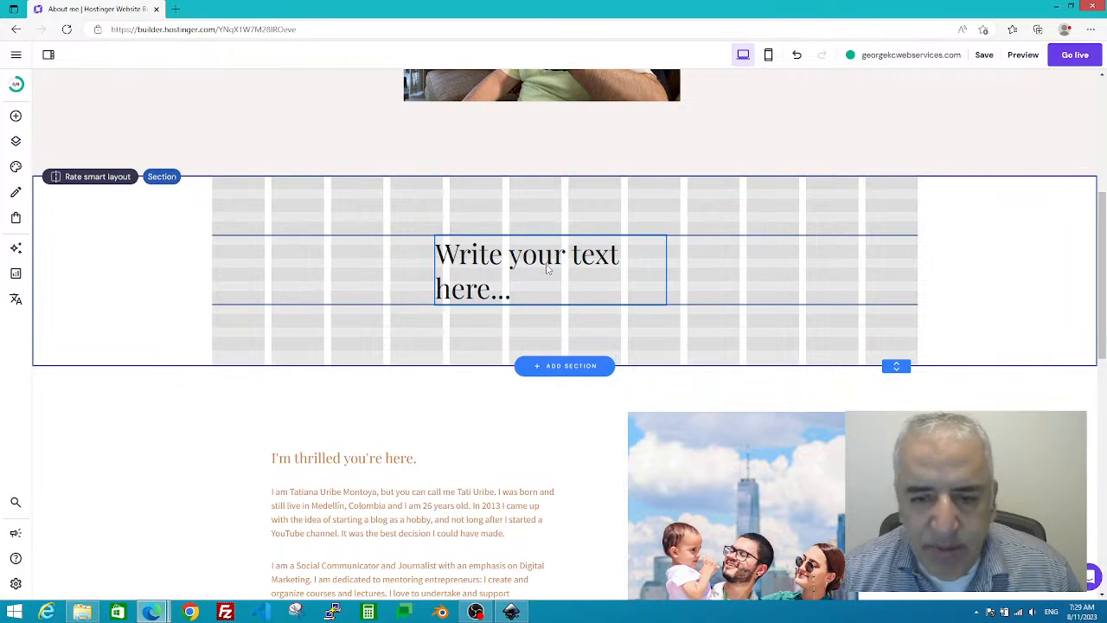
pyautogui.moveTo(547, 269); pyautogui.dragTo(557, 269)
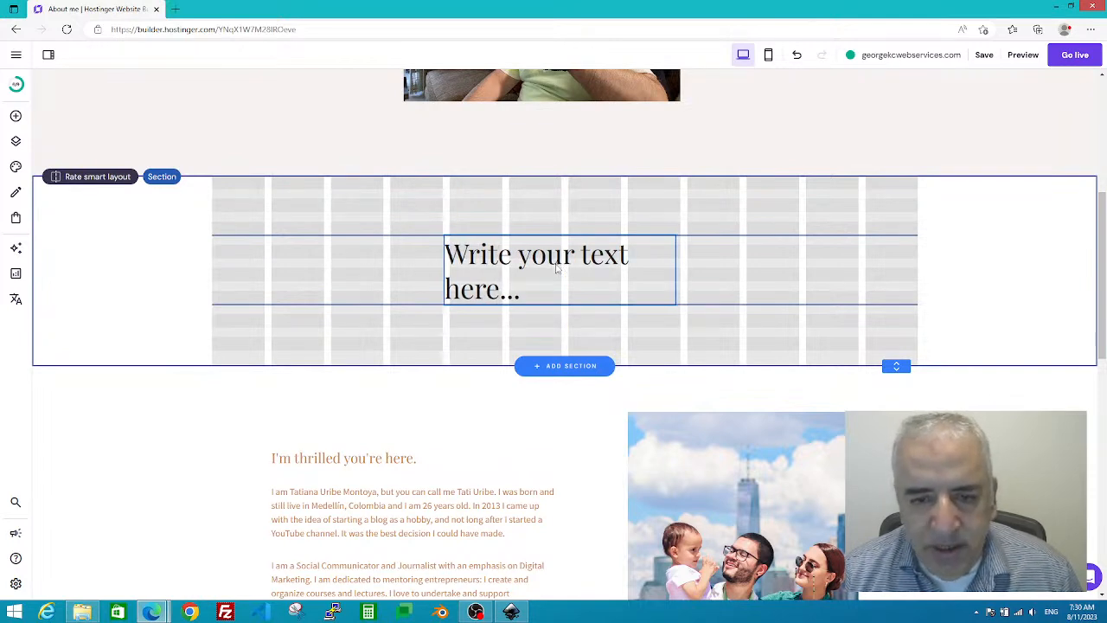
pyautogui.moveTo(558, 269); pyautogui.dragTo(560, 292)
pyautogui.moveTo(563, 264)
pyautogui.mouseDown()
pyautogui.moveTo(564, 298)
pyautogui.moveTo(558, 260)
pyautogui.mouseUp()
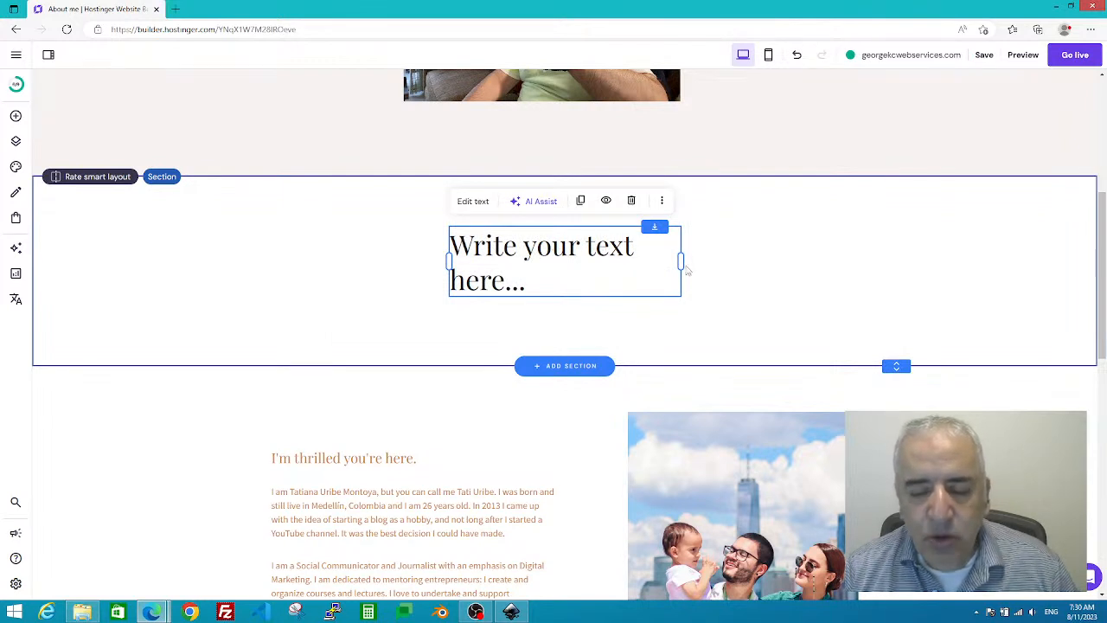
# Resize the text box so the placeholder fits closely on one line, and shift it slightly down.
pyautogui.moveTo(681, 264); pyautogui.dragTo(741, 247)
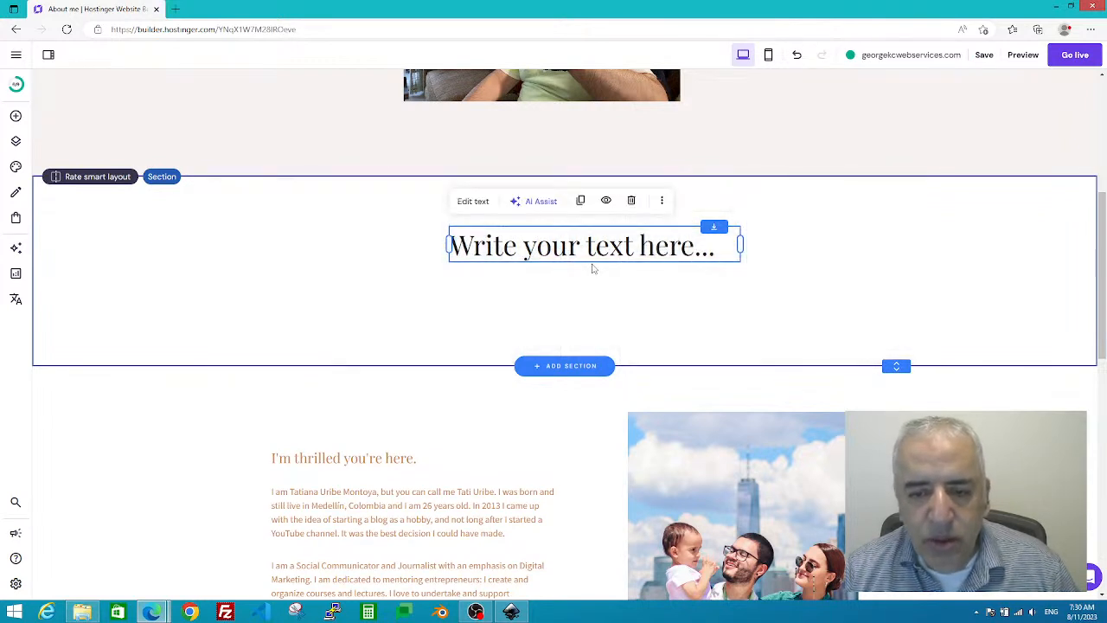
pyautogui.click(594, 275)
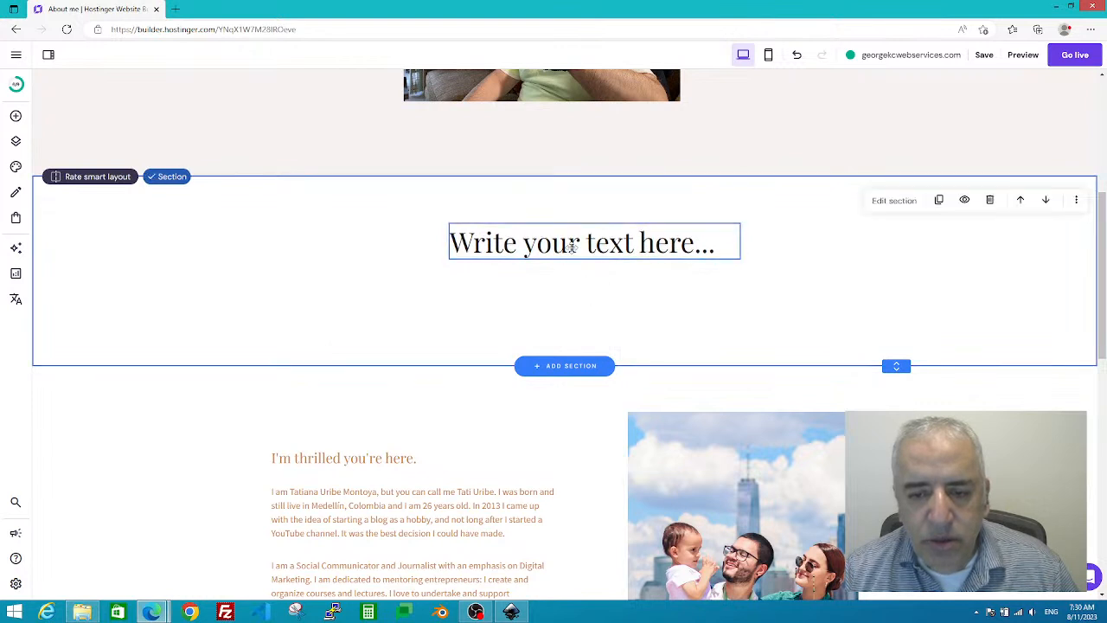
pyautogui.click(572, 247)
pyautogui.moveTo(576, 260)
pyautogui.mouseDown()
pyautogui.moveTo(576, 281)
pyautogui.moveTo(576, 270)
pyautogui.mouseUp()
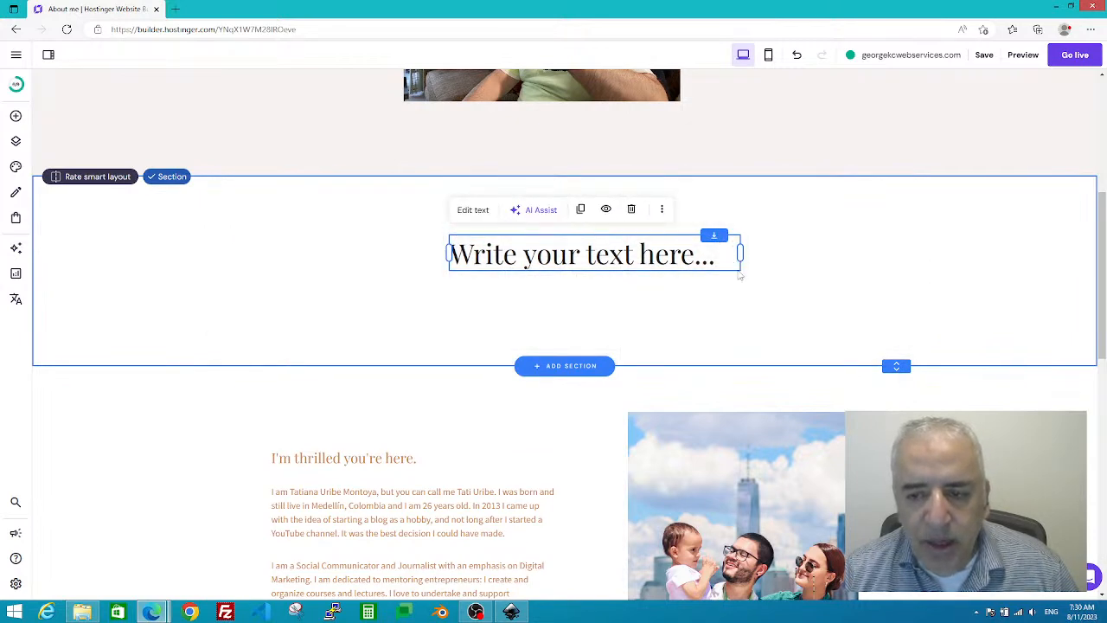
pyautogui.moveTo(739, 268)
pyautogui.mouseDown()
pyautogui.moveTo(753, 259)
pyautogui.moveTo(637, 267)
pyautogui.moveTo(781, 260)
pyautogui.moveTo(689, 271)
pyautogui.moveTo(735, 269)
pyautogui.mouseUp()
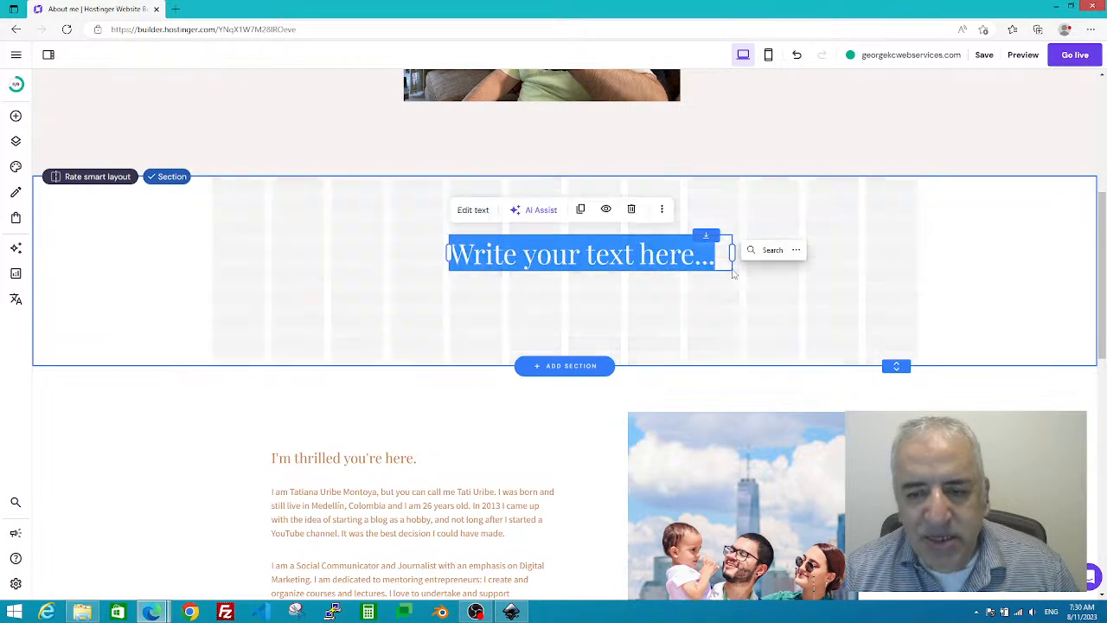
pyautogui.click(563, 247)
pyautogui.click(712, 264)
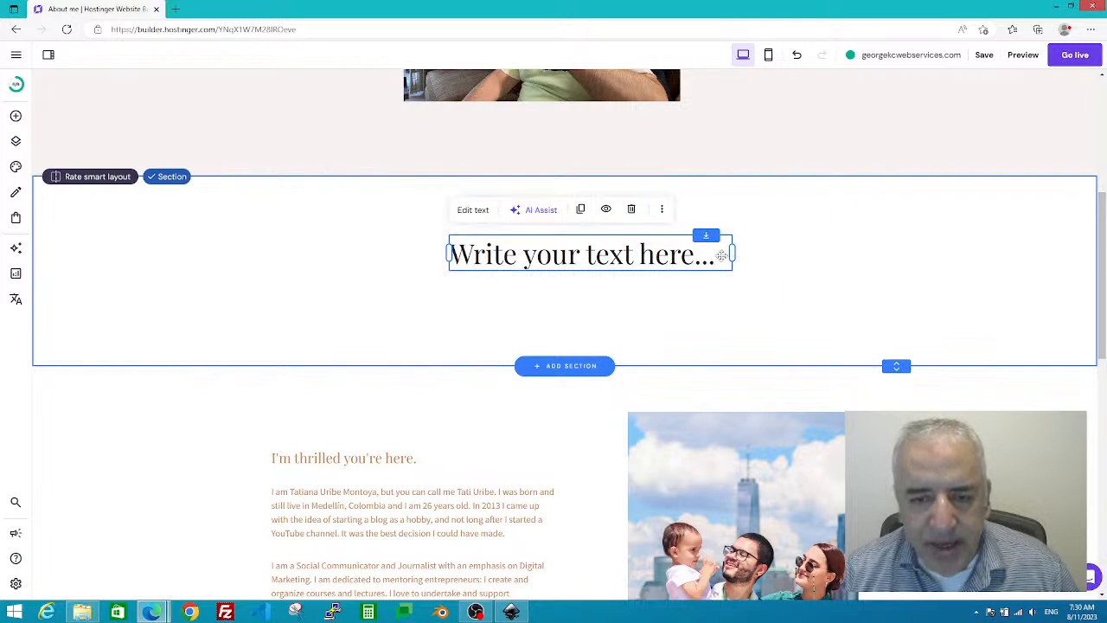
pyautogui.moveTo(731, 255)
pyautogui.mouseDown()
pyautogui.moveTo(753, 253)
pyautogui.moveTo(726, 253)
pyautogui.mouseUp()
# Replace the placeholder text with "I'm going to work today.".
pyautogui.click(476, 256)
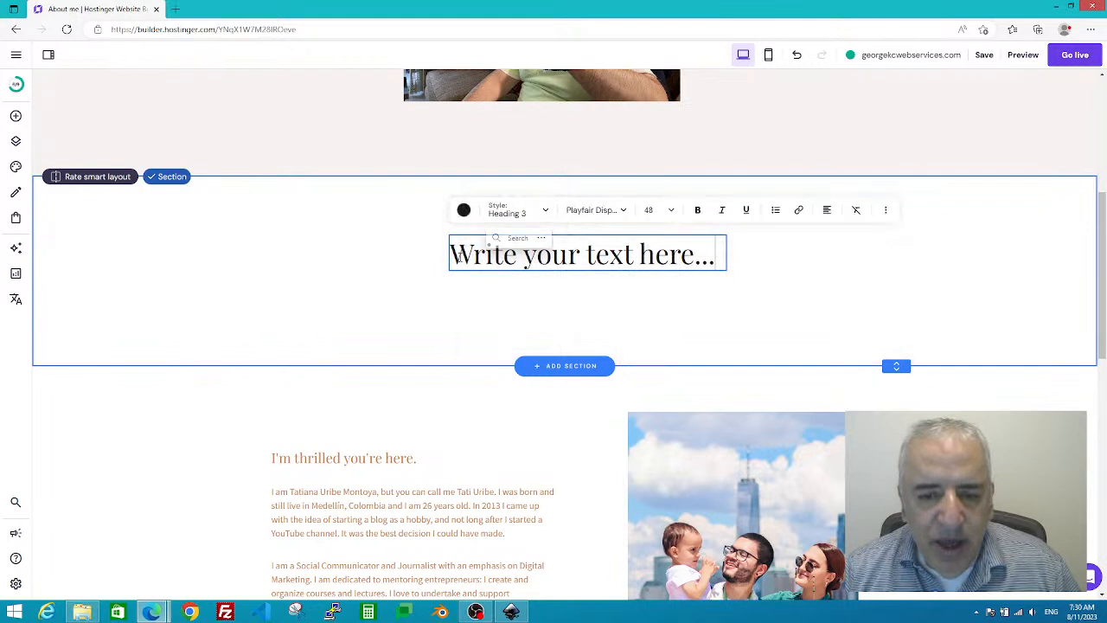
pyautogui.doubleClick(459, 257)
pyautogui.click(487, 260)
pyautogui.press('BackSpace')
pyautogui.press('BackSpace')
pyautogui.press('BackSpace')
pyautogui.press('BackSpace')
pyautogui.press('BackSpace')
pyautogui.write("I'm going to ")
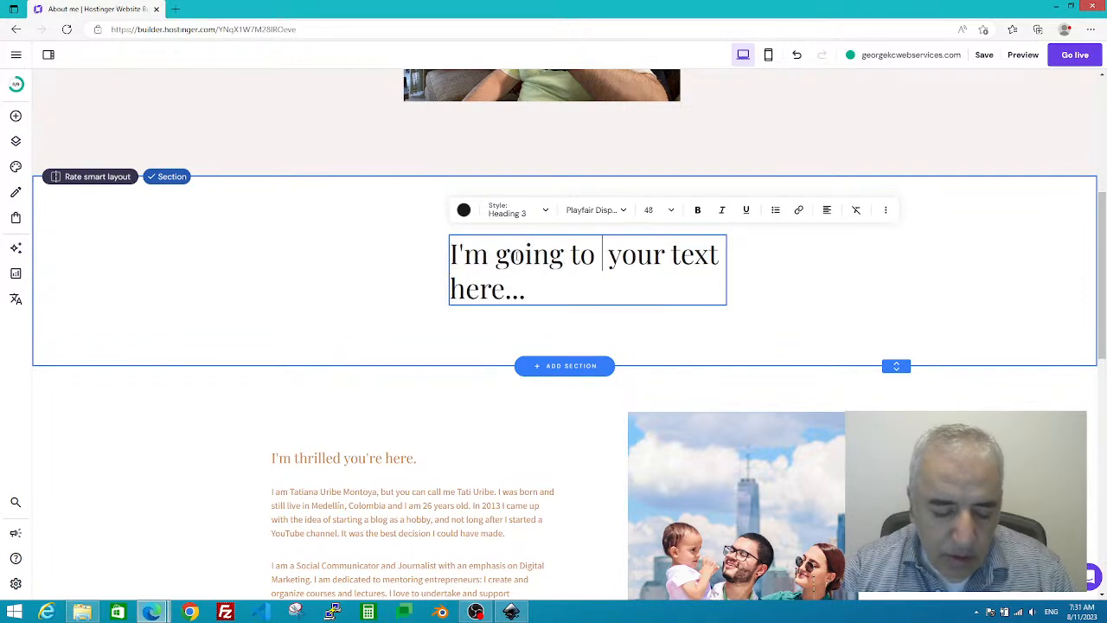
pyautogui.write('work')
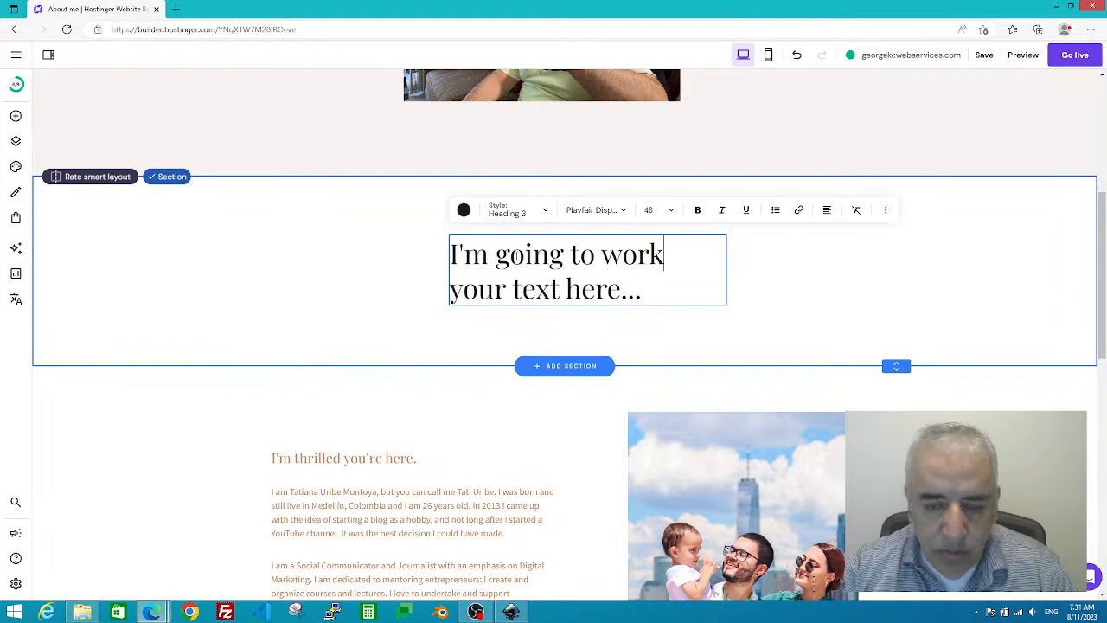
pyautogui.write(' toda ')
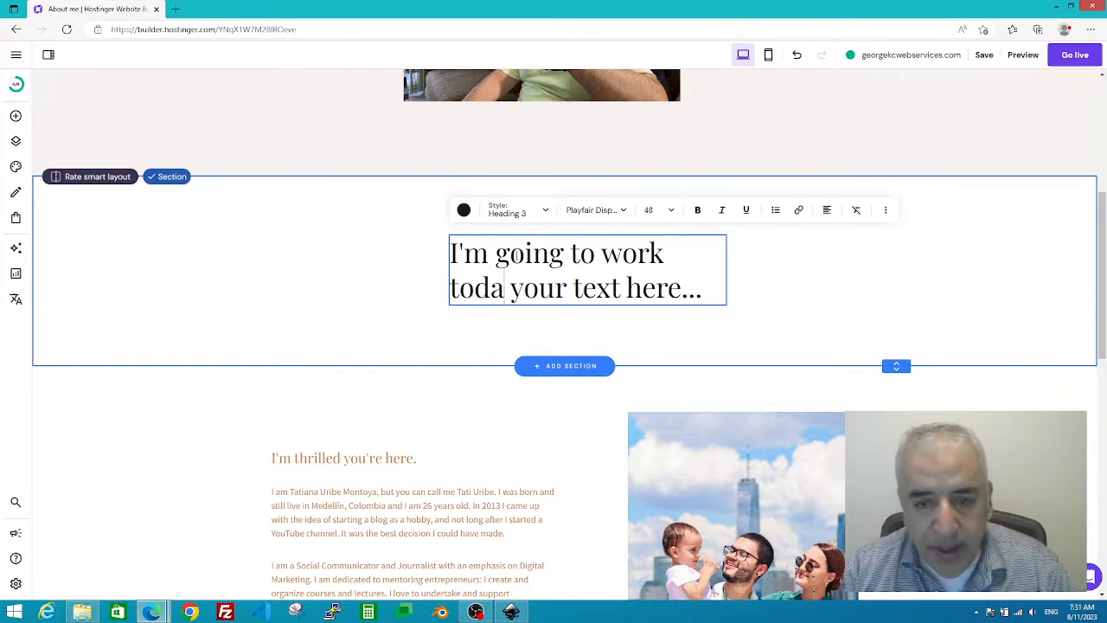
pyautogui.write('y.')
pyautogui.press('Delete')
pyautogui.press('Delete')
pyautogui.press('Delete')
pyautogui.press('Delete')
pyautogui.press('Delete')
pyautogui.press('Delete')
pyautogui.press('Delete')
pyautogui.press('Delete')
pyautogui.press('Delete')
pyautogui.press('Delete')
pyautogui.press('Delete')
pyautogui.press('Delete')
pyautogui.press('Delete')
pyautogui.press('Delete')
pyautogui.press('Delete')
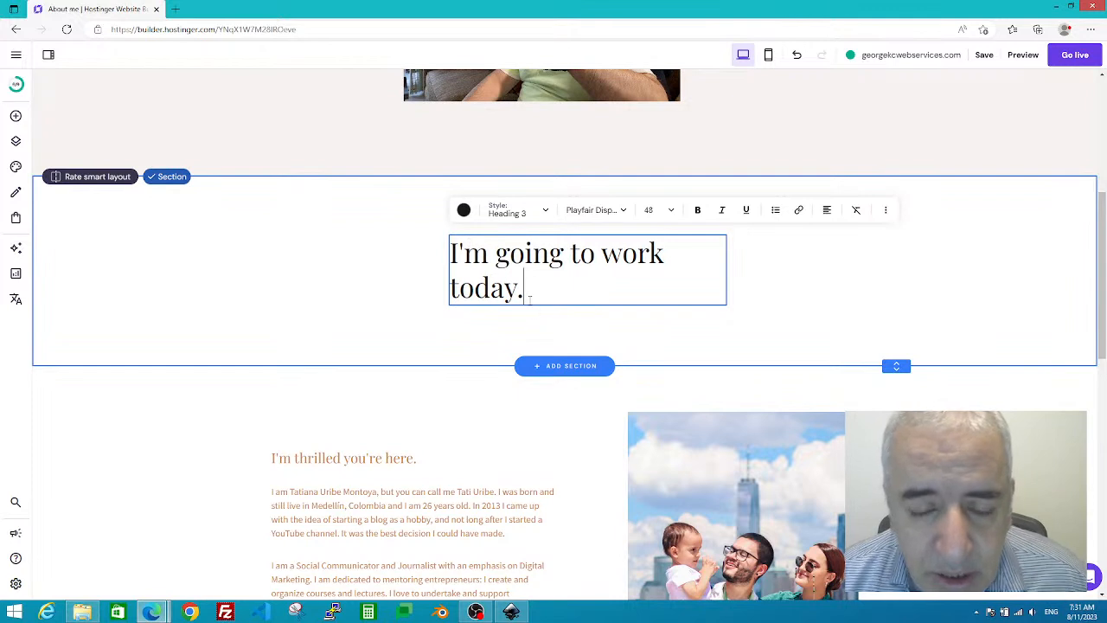
# Change the colour of the "I'm going to work today." text to bright red.
pyautogui.click(464, 210)
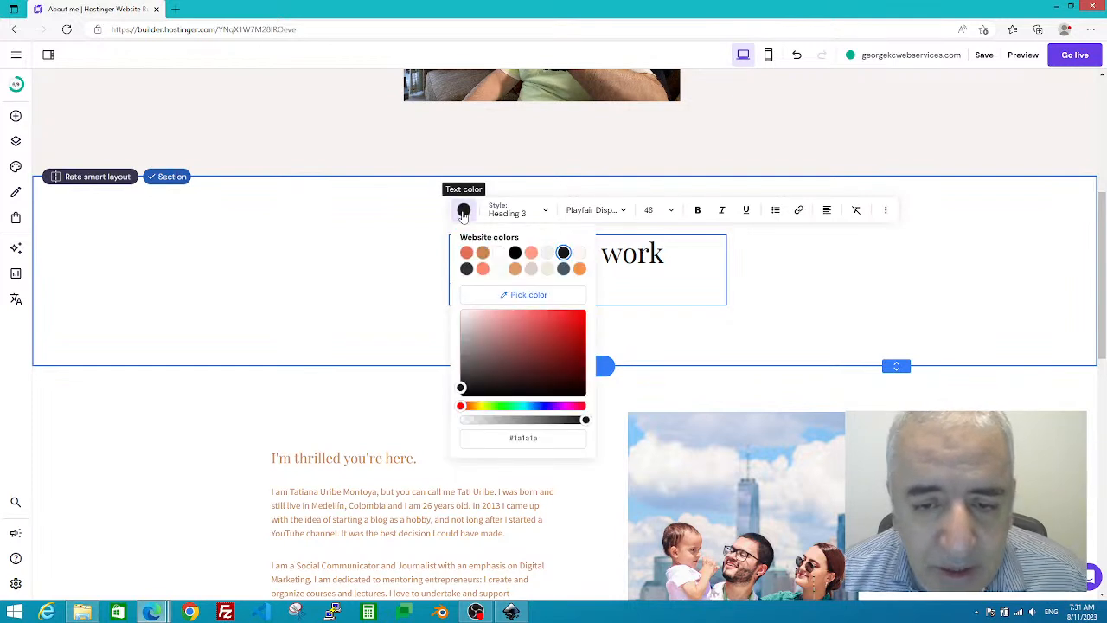
pyautogui.click(580, 322)
pyautogui.click(613, 299)
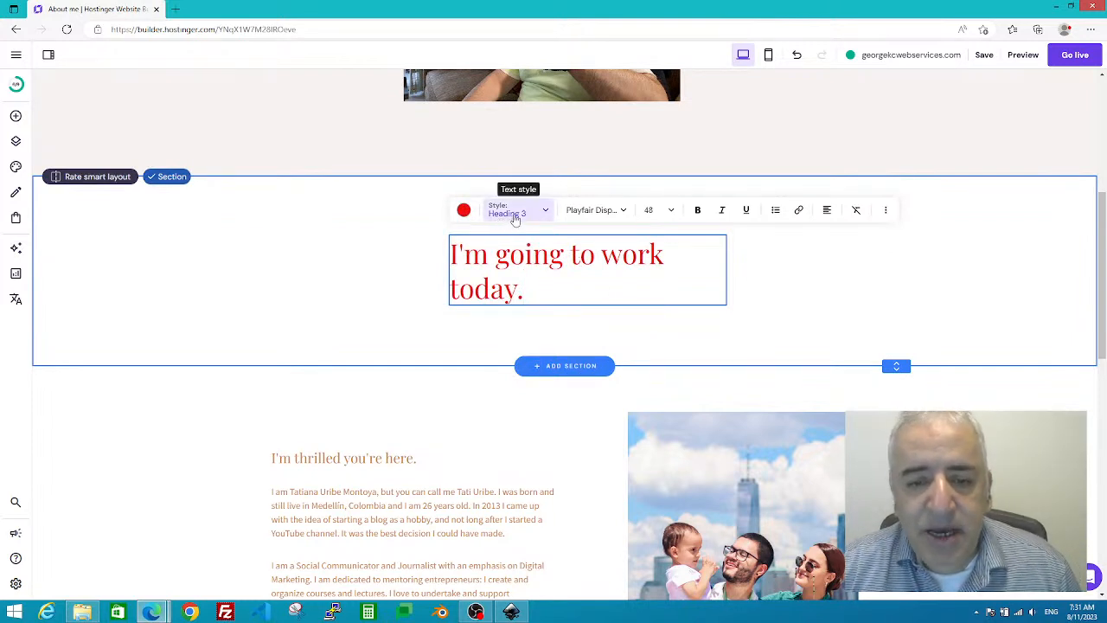
# Apply the Heading 1 style to the "I'm going to work today." text and recolour it bright red, #f23412.
pyautogui.click(545, 212)
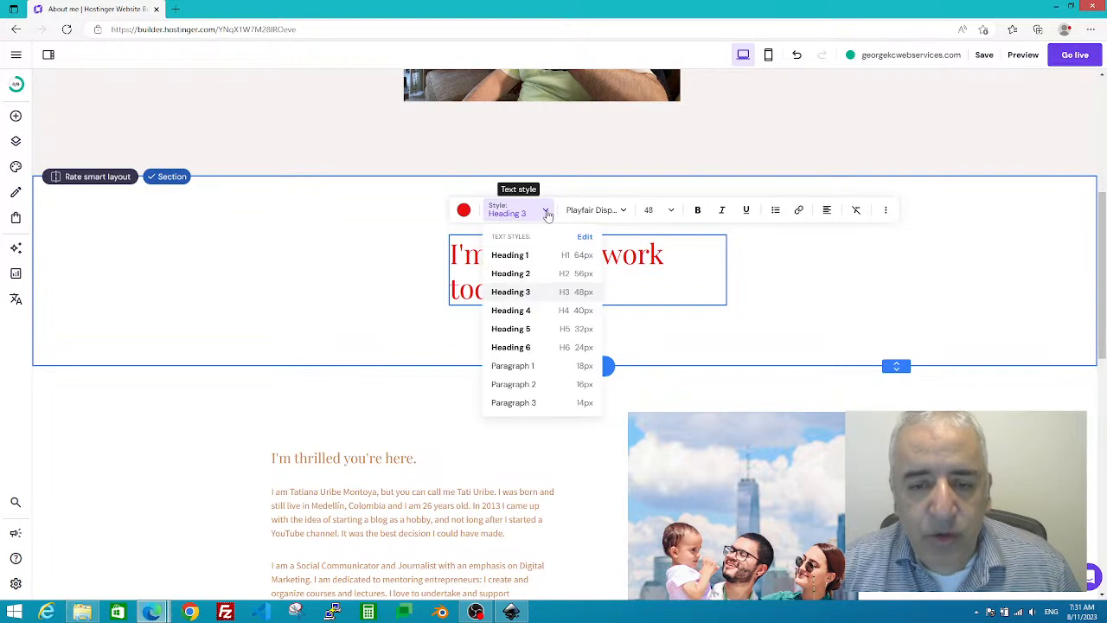
pyautogui.click(511, 255)
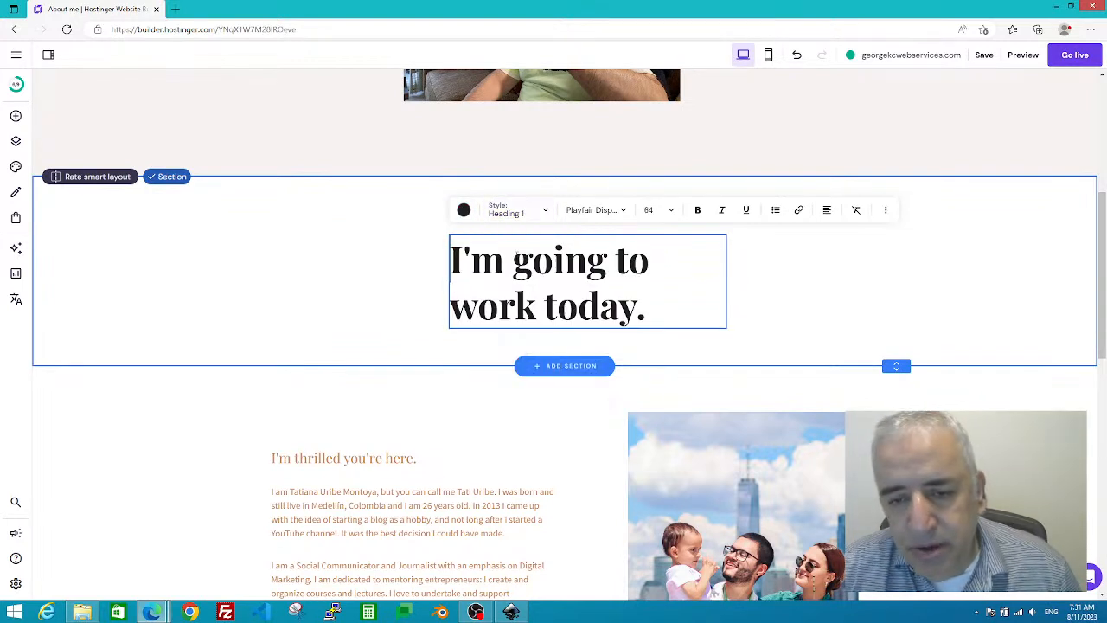
pyautogui.click(464, 210)
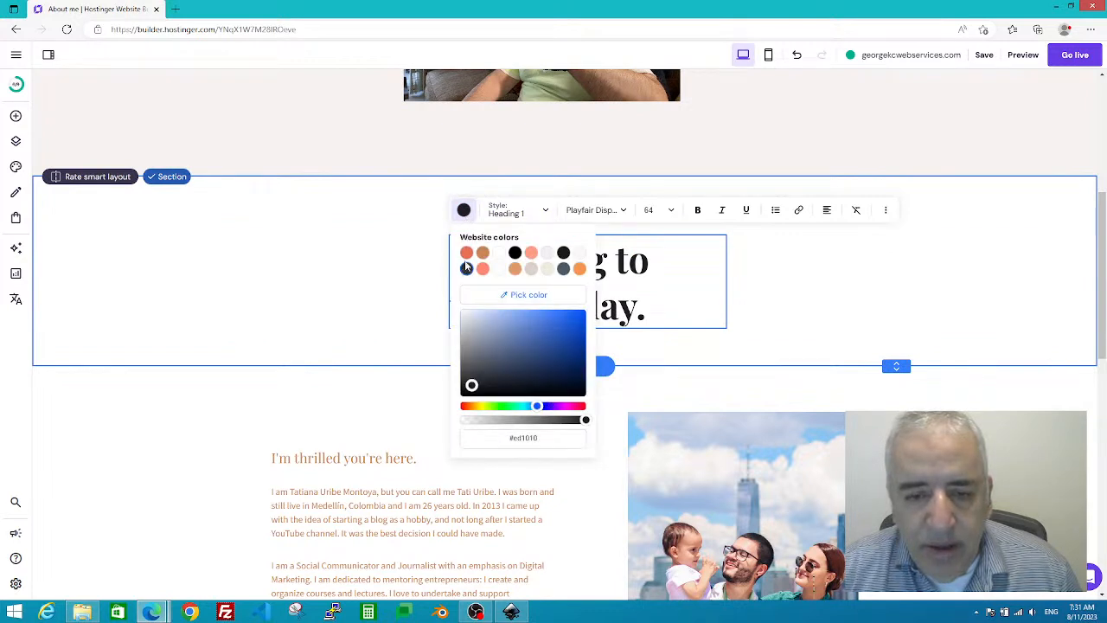
pyautogui.click(463, 406)
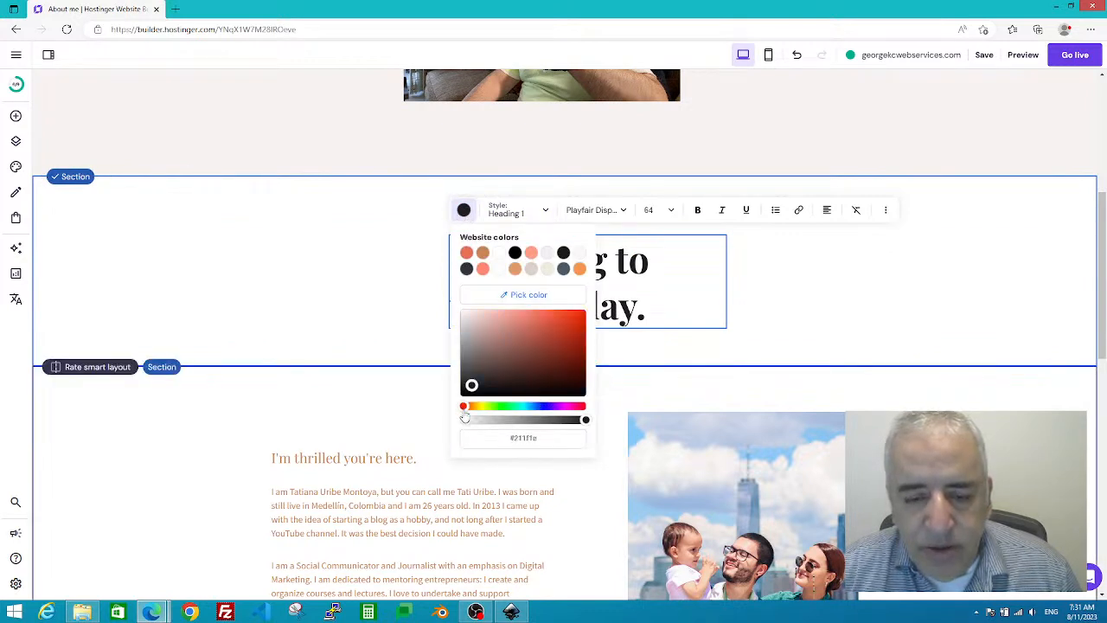
pyautogui.click(578, 318)
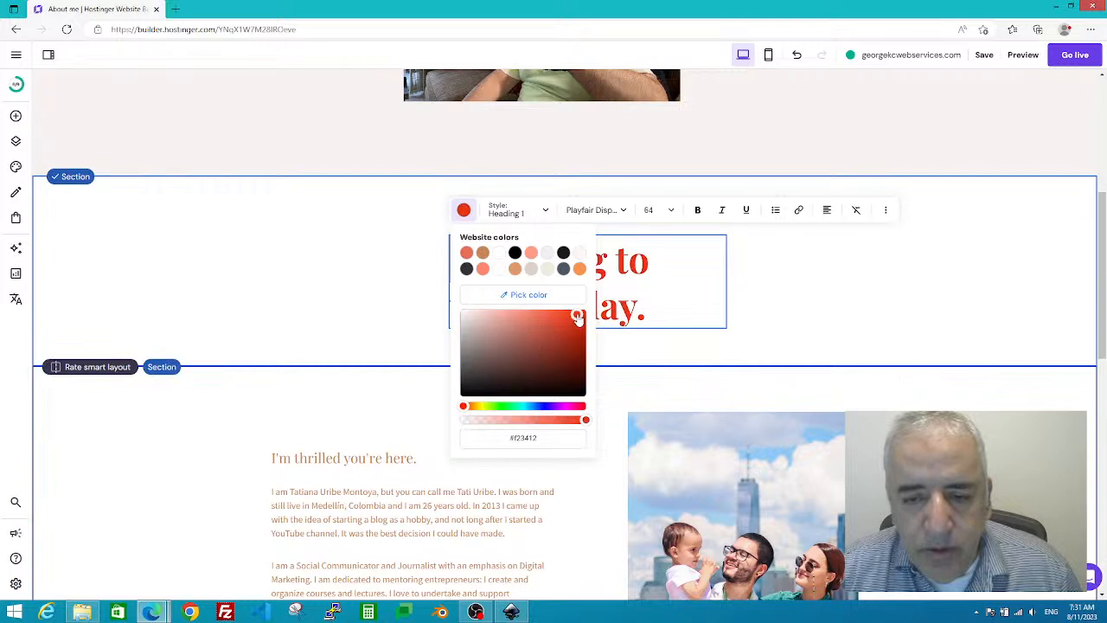
pyautogui.click(678, 273)
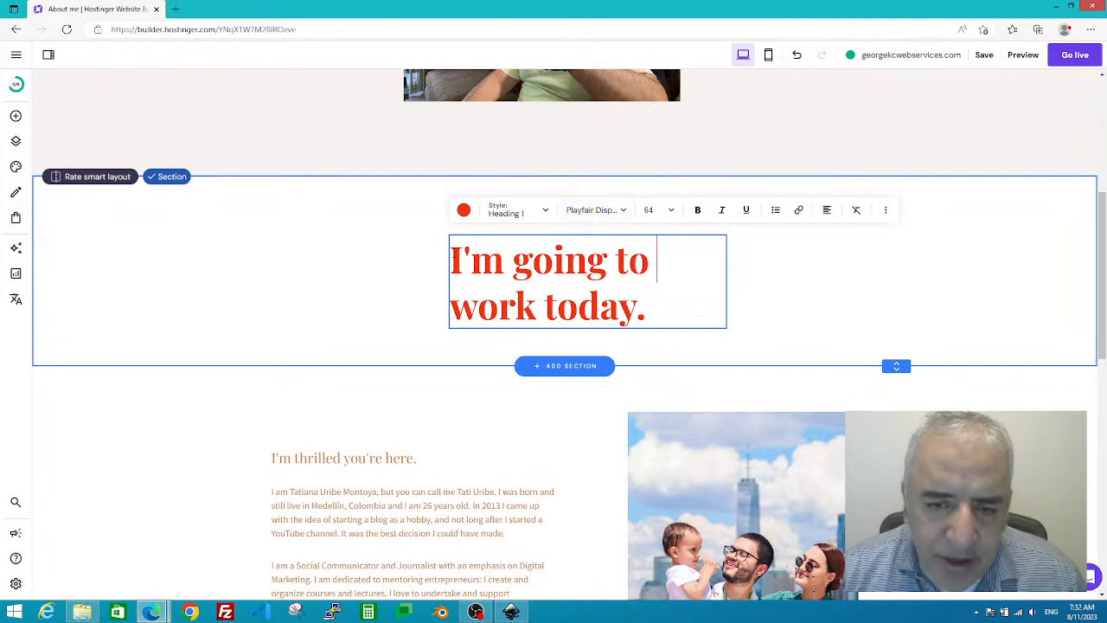
# Change the font of the "I'm going to work today." heading to Karla Bold.
pyautogui.click(623, 212)
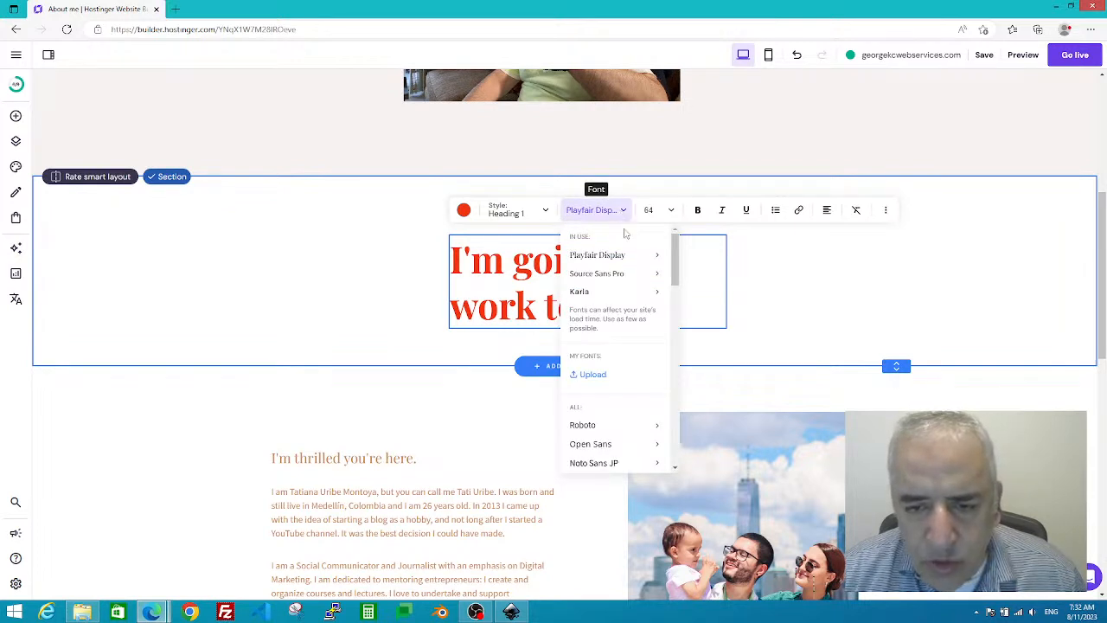
pyautogui.scroll(-5, 581, 390)
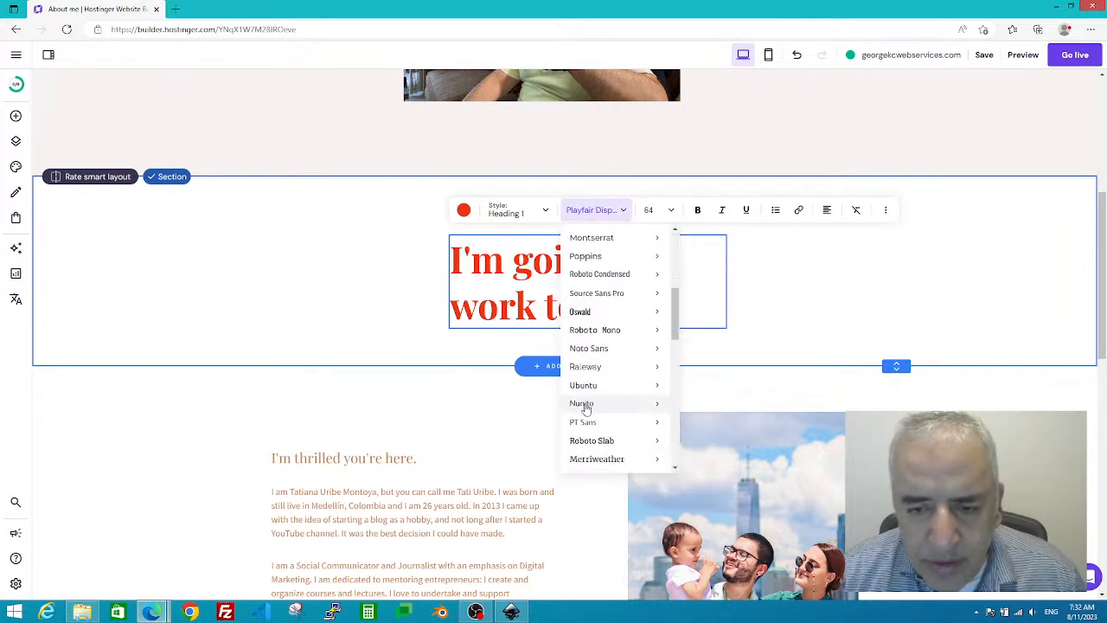
pyautogui.scroll(2, 579, 407)
pyautogui.scroll(4, 580, 410)
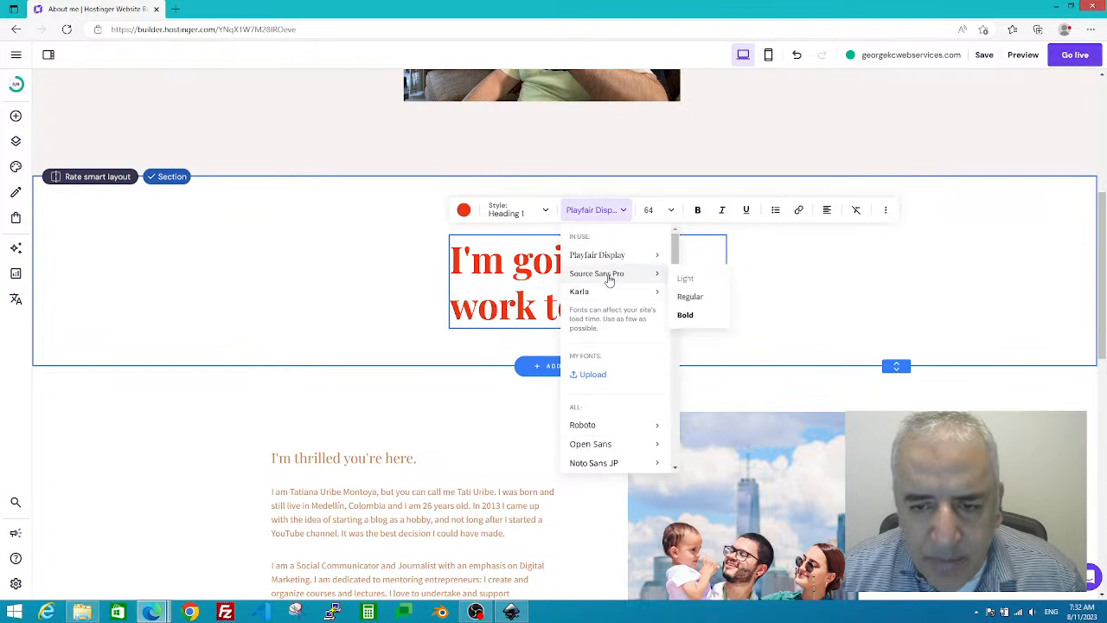
pyautogui.moveTo(596, 296)
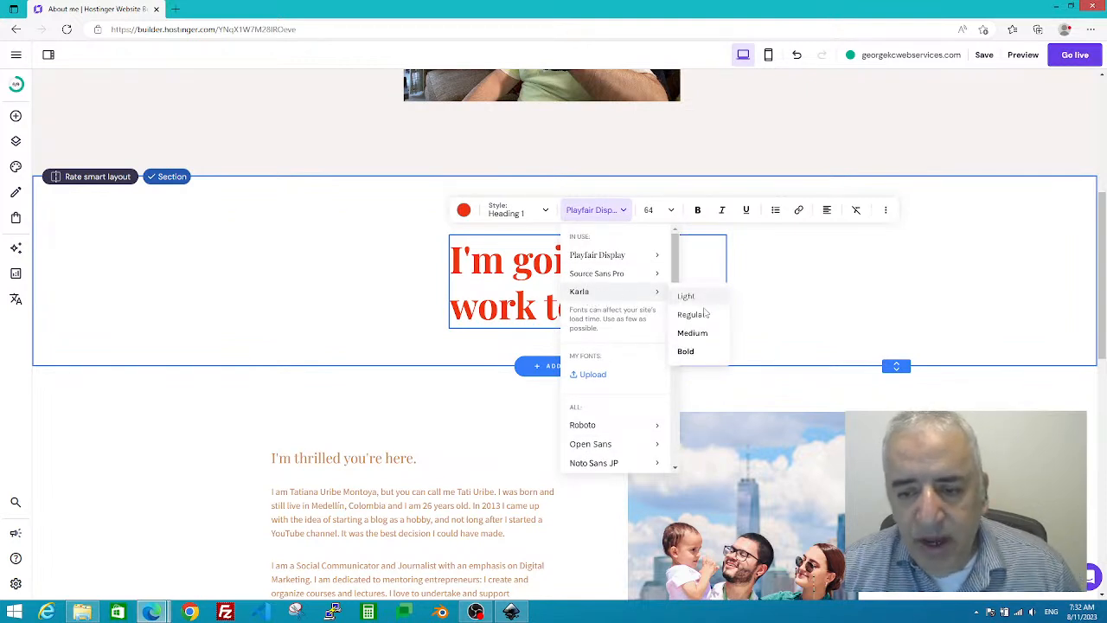
pyautogui.click(687, 355)
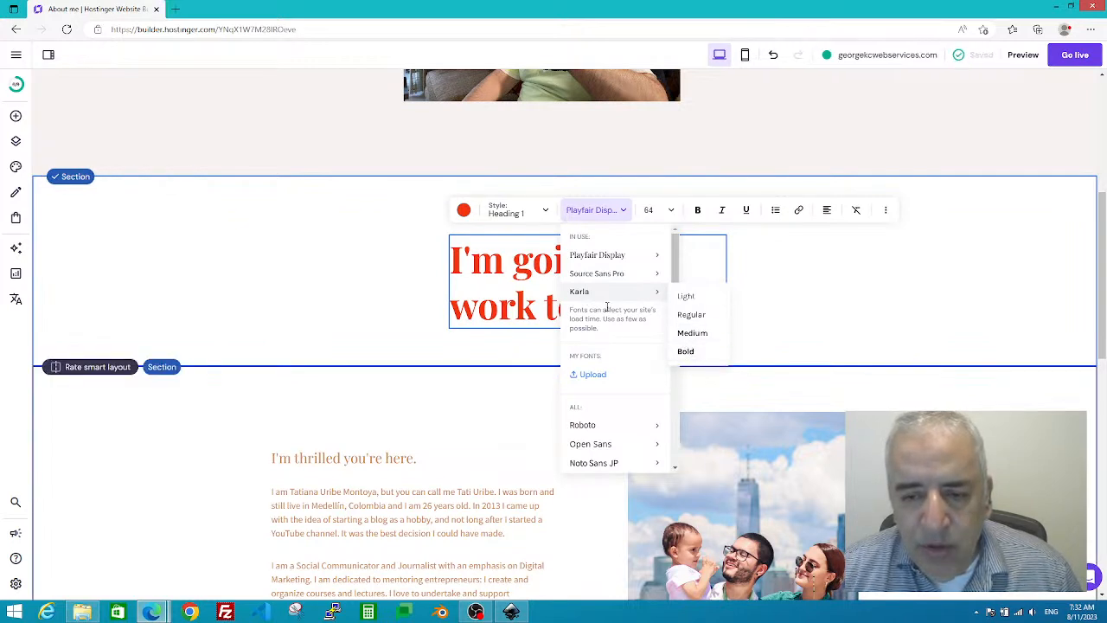
pyautogui.click(687, 354)
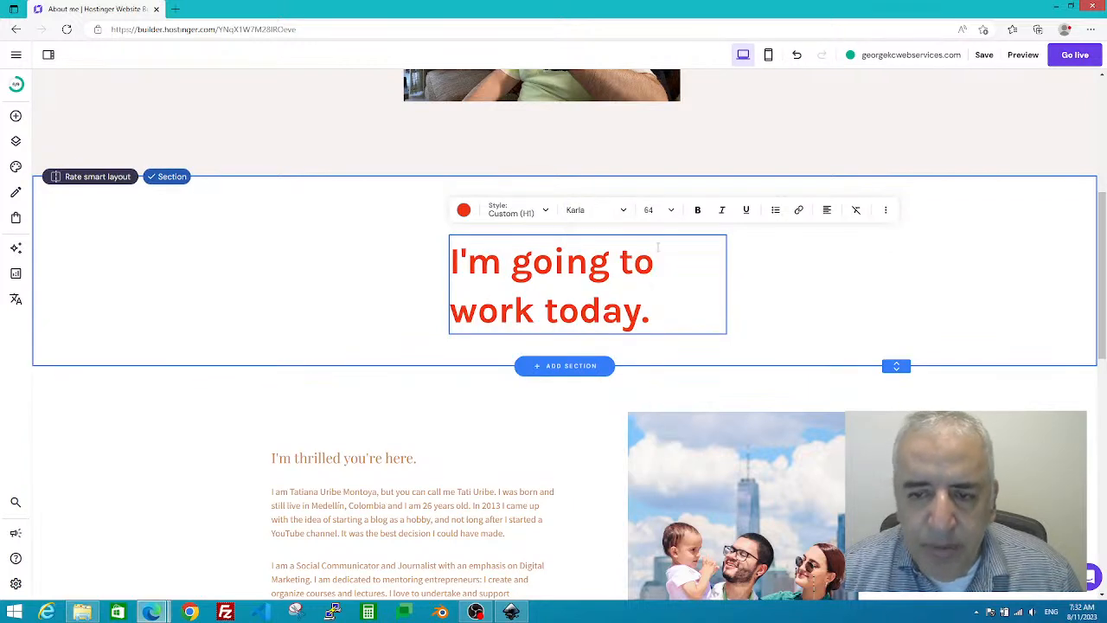
# Set the font size of the whole "I'm going to work today." heading to 48.
pyautogui.moveTo(460, 259); pyautogui.dragTo(649, 299)
pyautogui.click(470, 263)
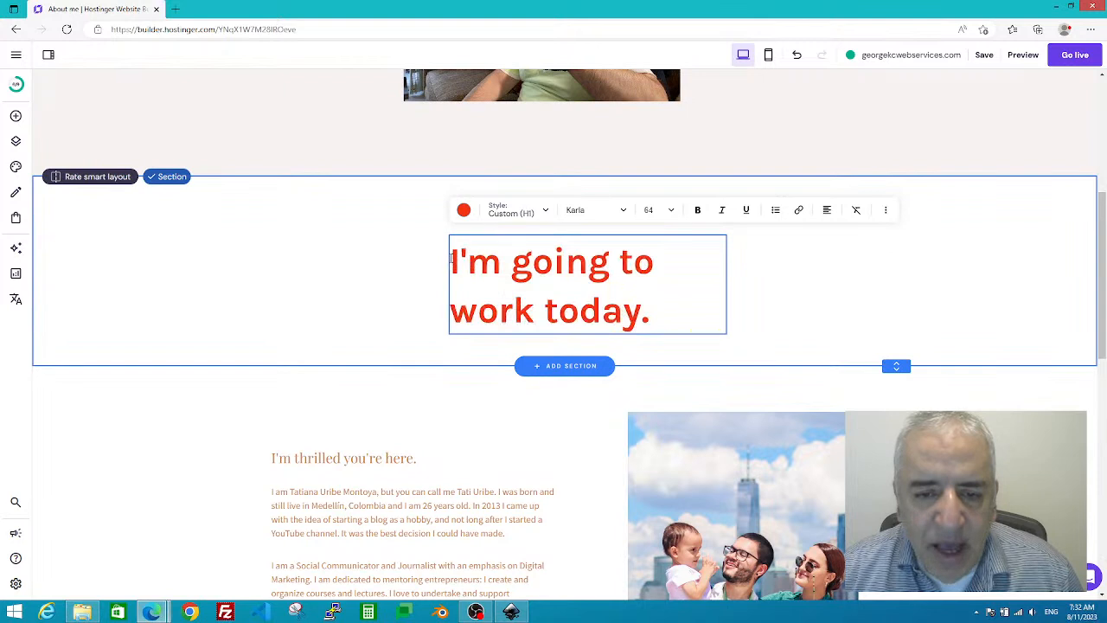
pyautogui.moveTo(451, 259); pyautogui.dragTo(683, 299)
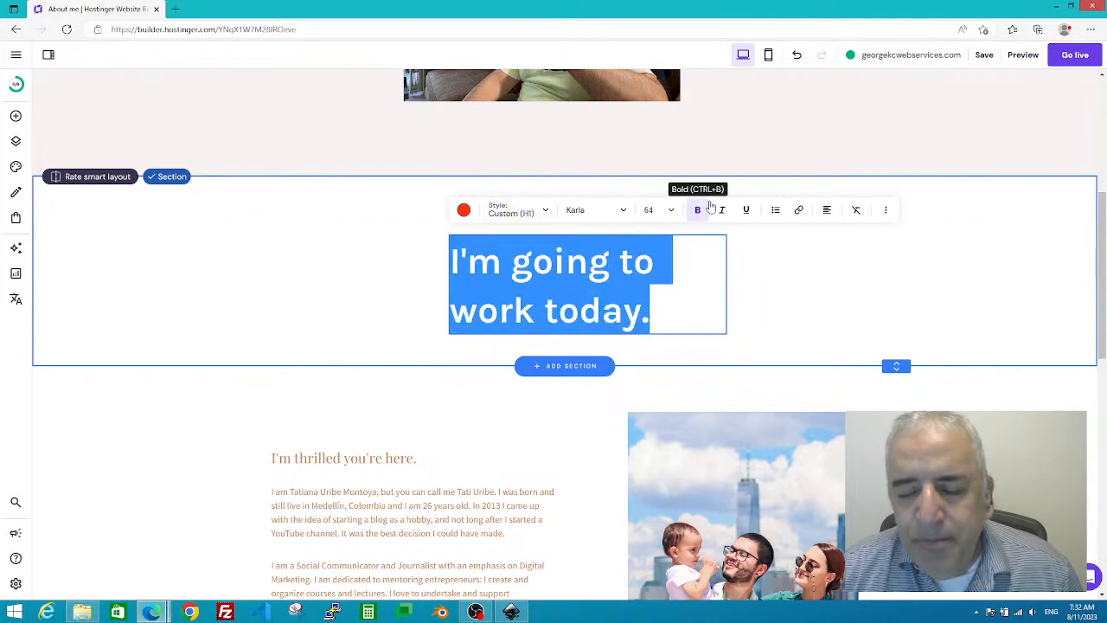
pyautogui.click(671, 213)
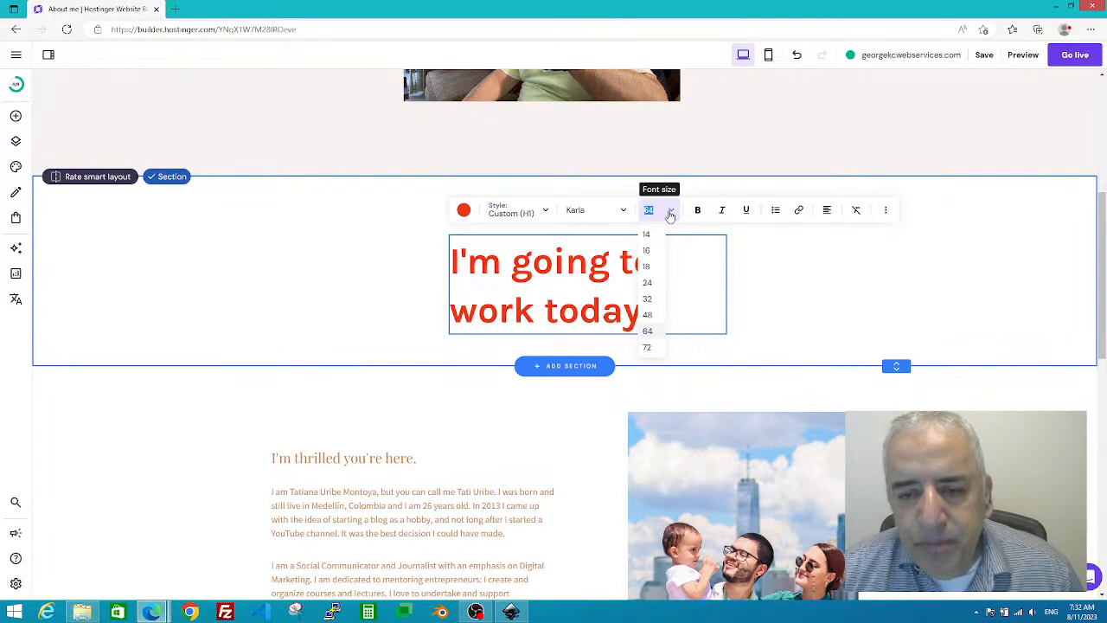
pyautogui.click(647, 317)
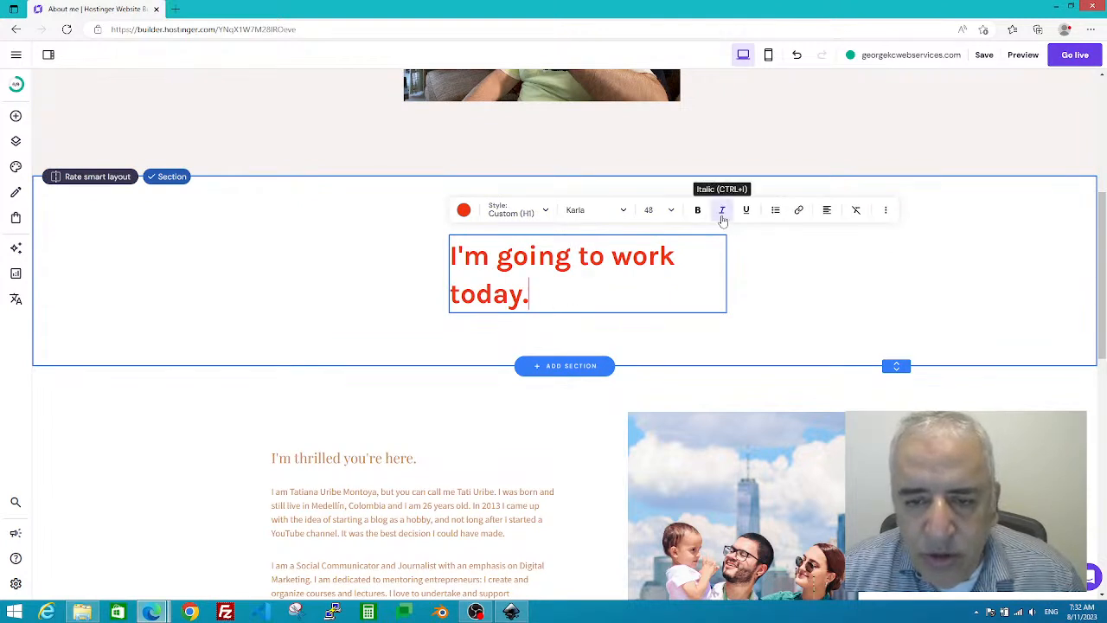
# Italicise the entire "I'm going to work today." heading, including its full stop.
pyautogui.moveTo(576, 292); pyautogui.dragTo(448, 273)
pyautogui.press('Escape')
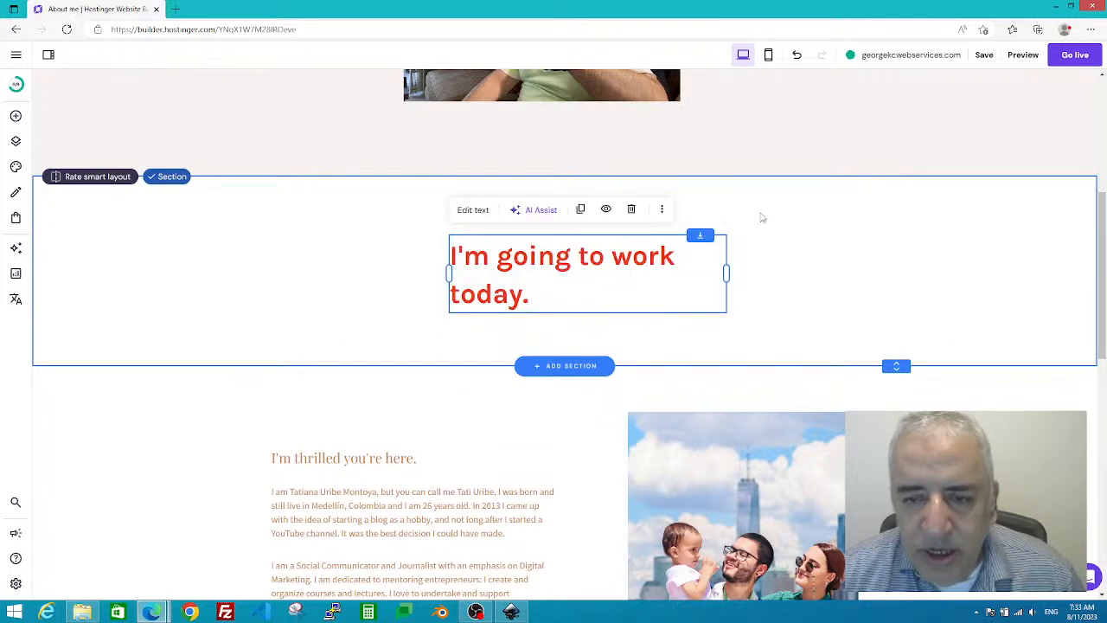
pyautogui.doubleClick(531, 287)
pyautogui.hotkey('ctrl', 'a')
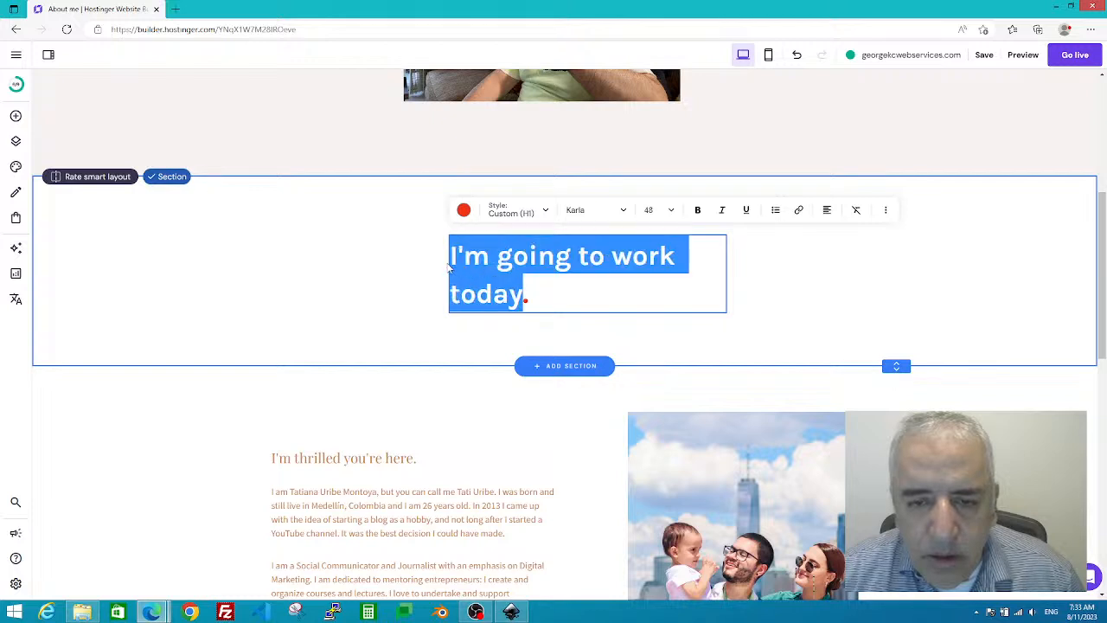
pyautogui.press('Escape')
pyautogui.doubleClick(589, 259)
pyautogui.hotkey('ctrl', 'a')
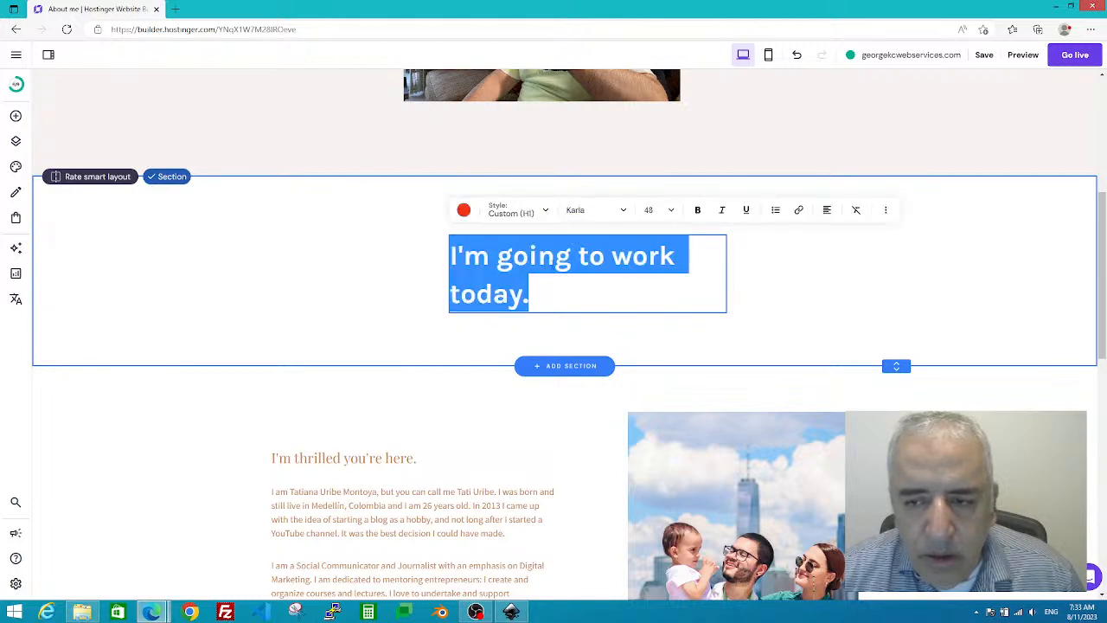
pyautogui.click(723, 212)
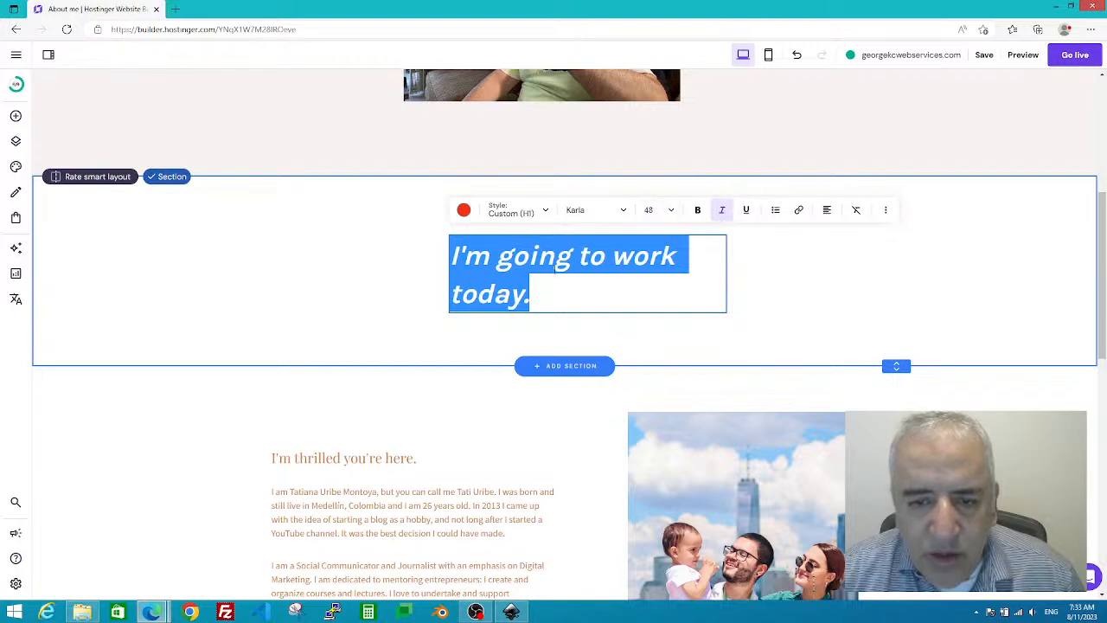
# Underline the entire "I'm going to work today." heading.
pyautogui.click(533, 295)
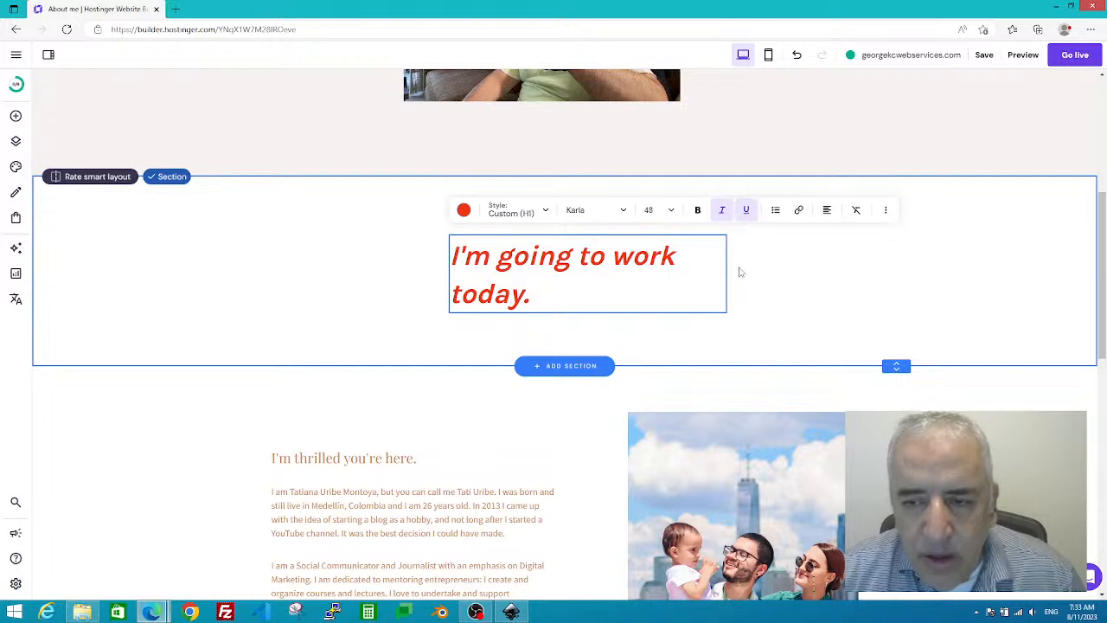
pyautogui.moveTo(623, 305); pyautogui.dragTo(452, 260)
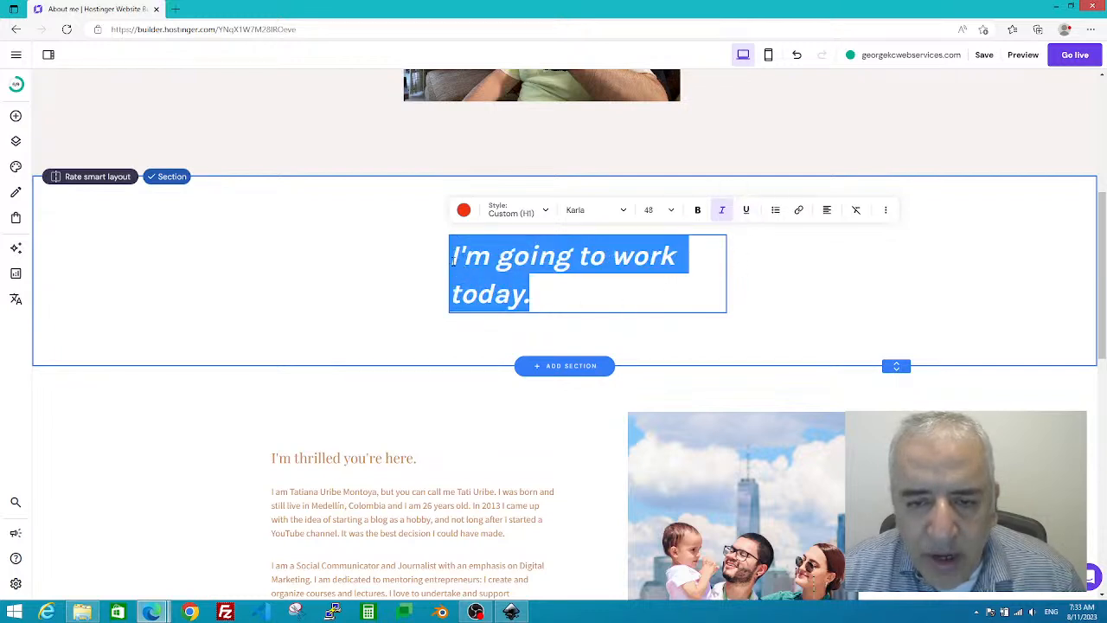
pyautogui.click(748, 211)
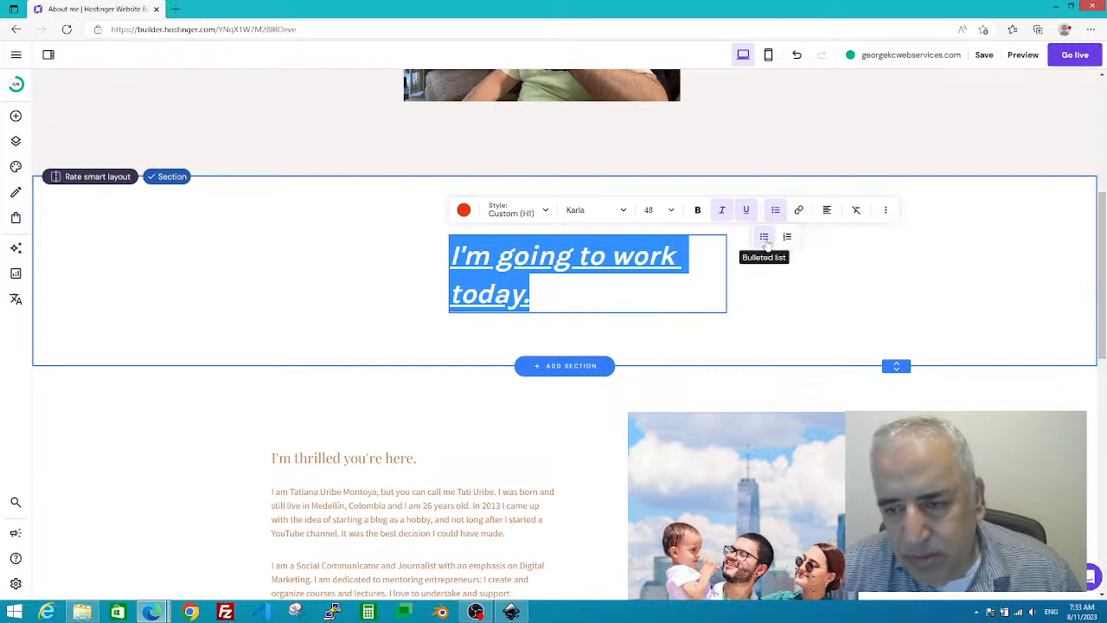
pyautogui.click(800, 211)
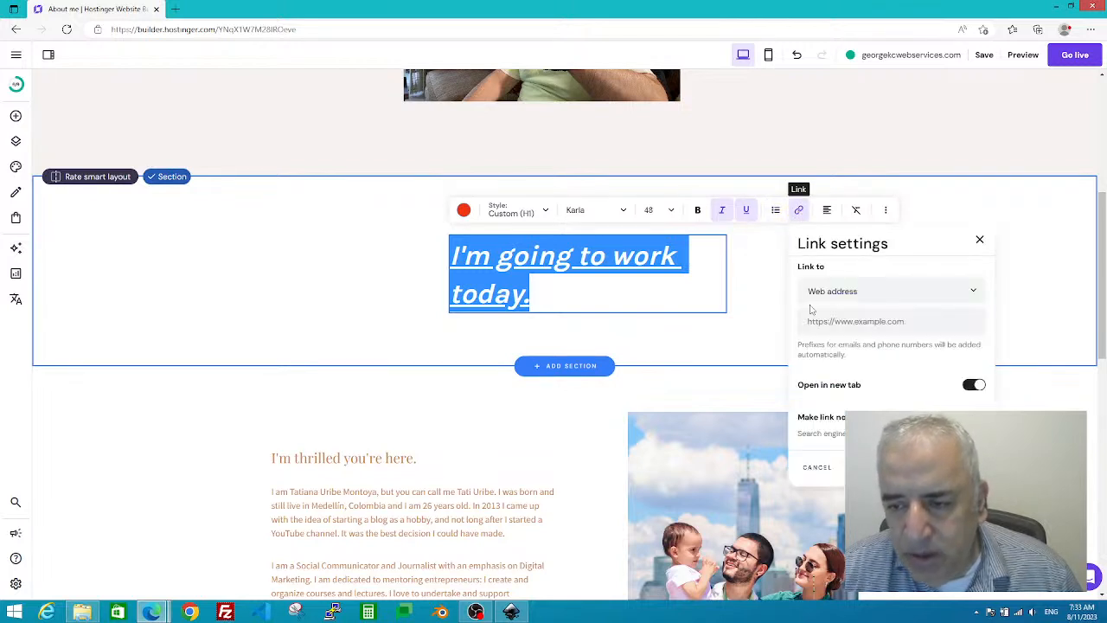
pyautogui.click(907, 322)
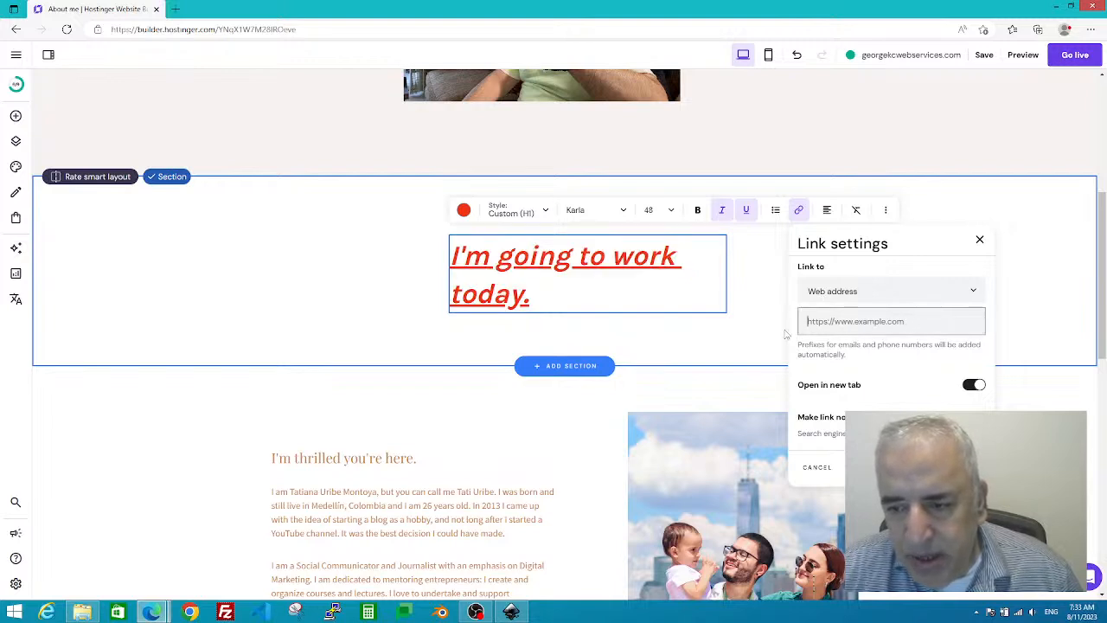
pyautogui.click(751, 247)
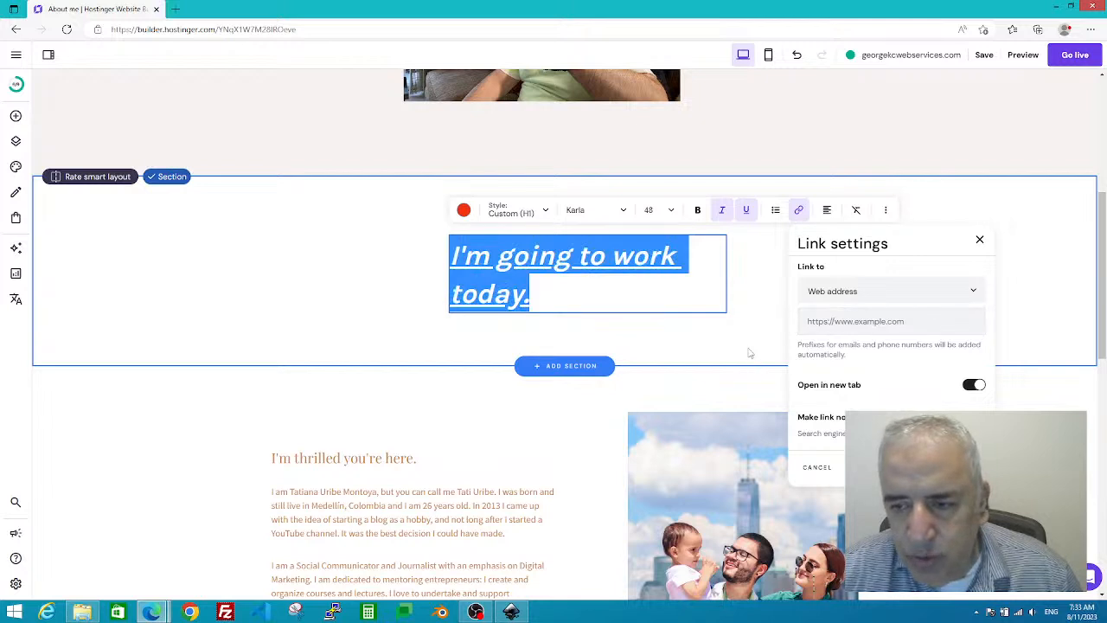
pyautogui.click(752, 348)
pyautogui.click(588, 262)
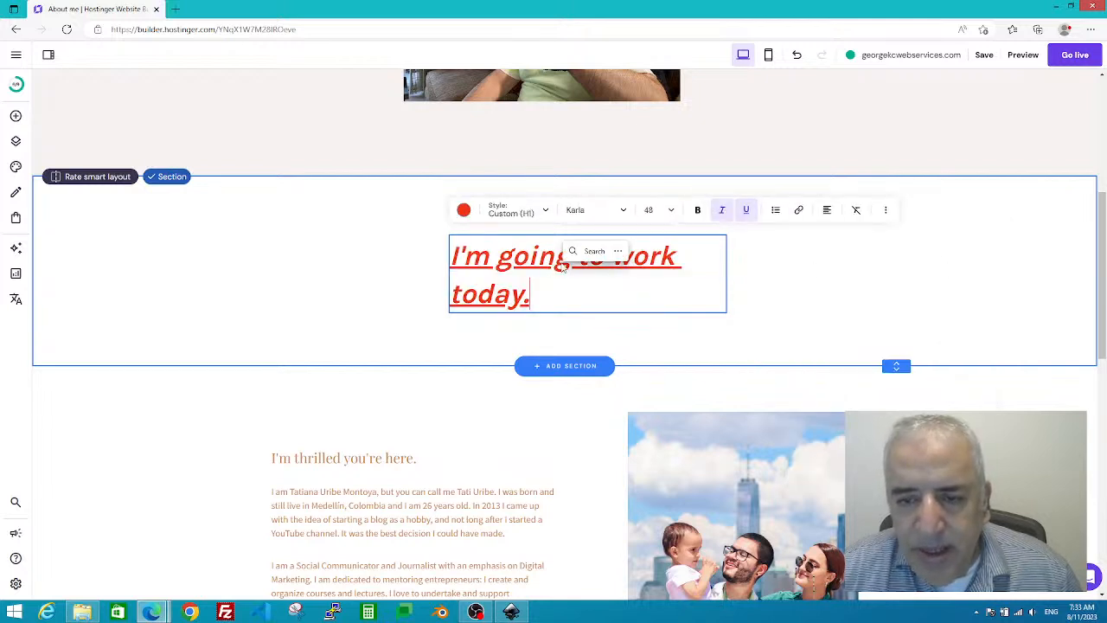
# Try centre, right and justified alignment on the "I'm going to work today." heading, and return it to left alignment.
pyautogui.click(827, 215)
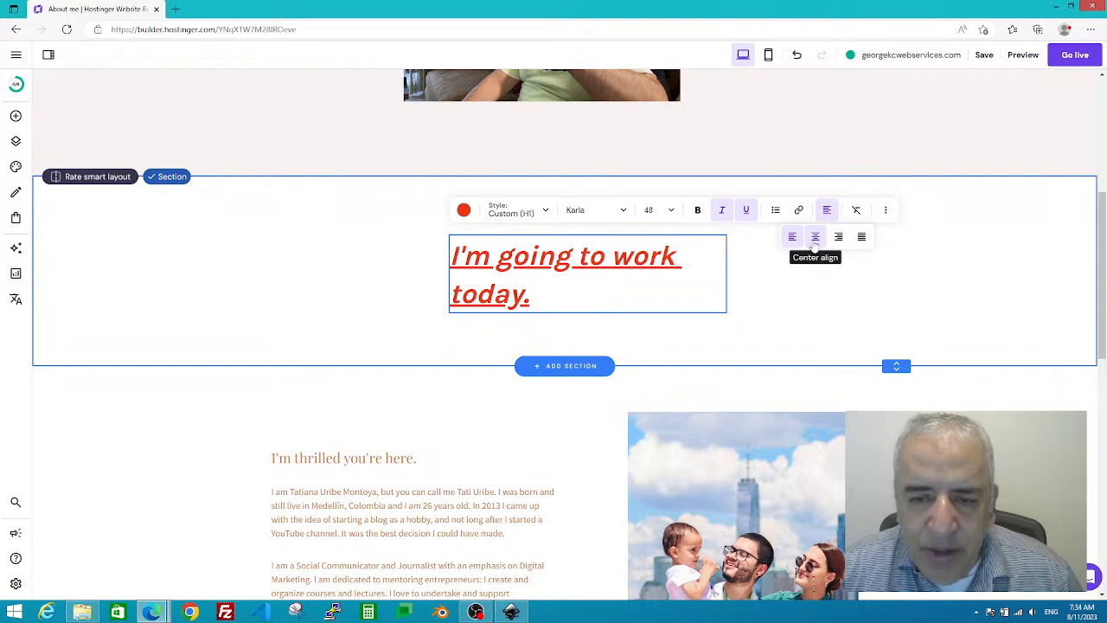
pyautogui.click(814, 239)
pyautogui.click(838, 238)
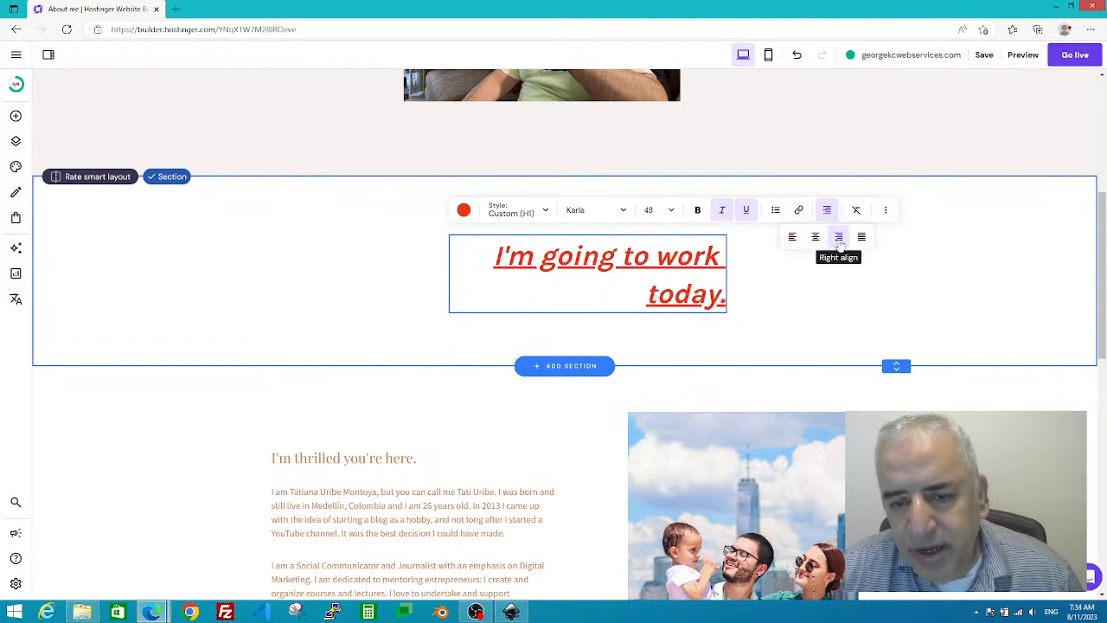
pyautogui.click(862, 239)
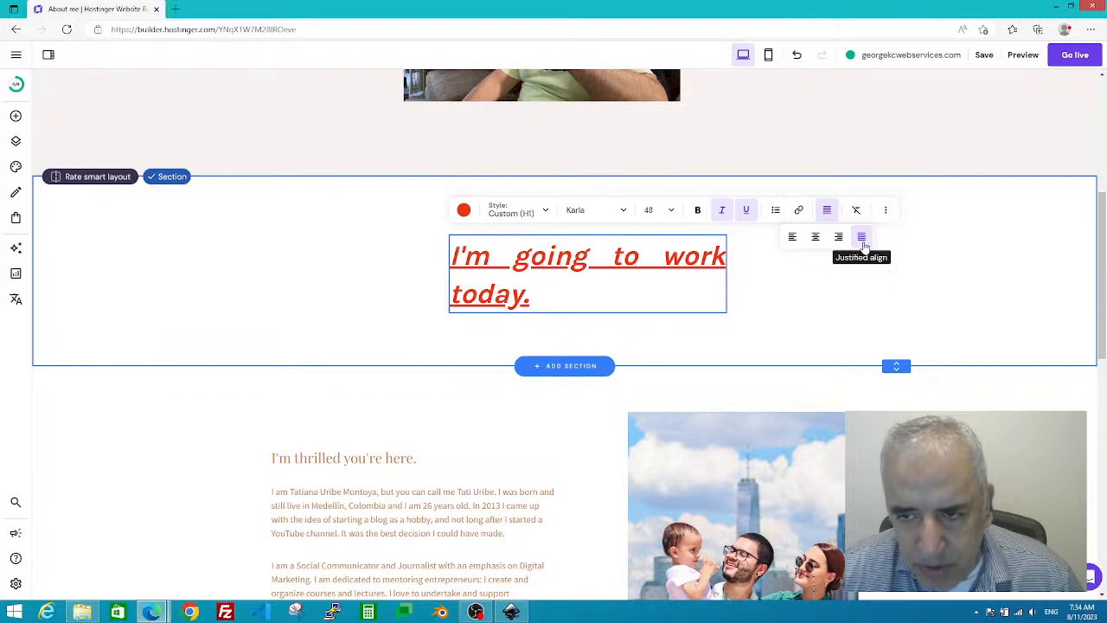
pyautogui.click(792, 239)
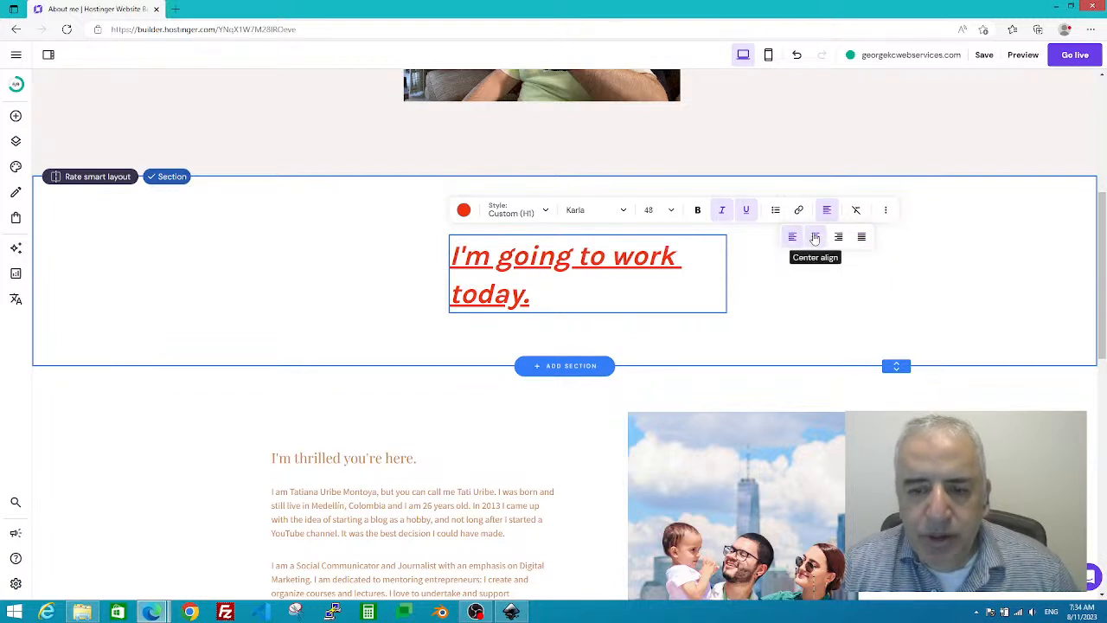
pyautogui.click(813, 239)
pyautogui.click(791, 239)
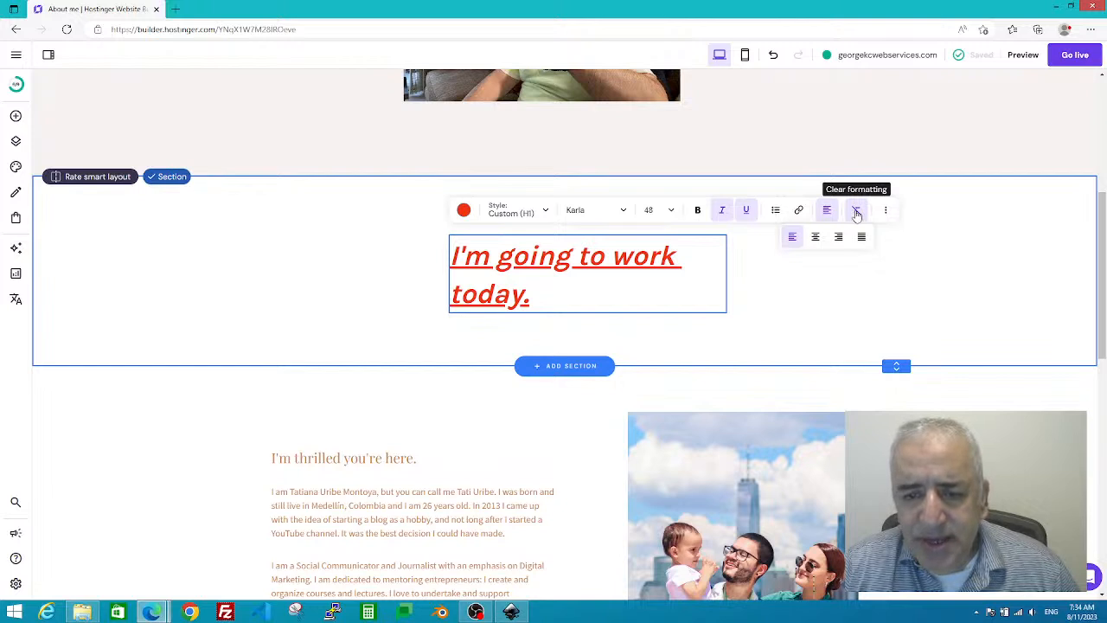
# Clear the formatting of the whole "I'm going to work today." heading.
pyautogui.moveTo(521, 292); pyautogui.dragTo(451, 256)
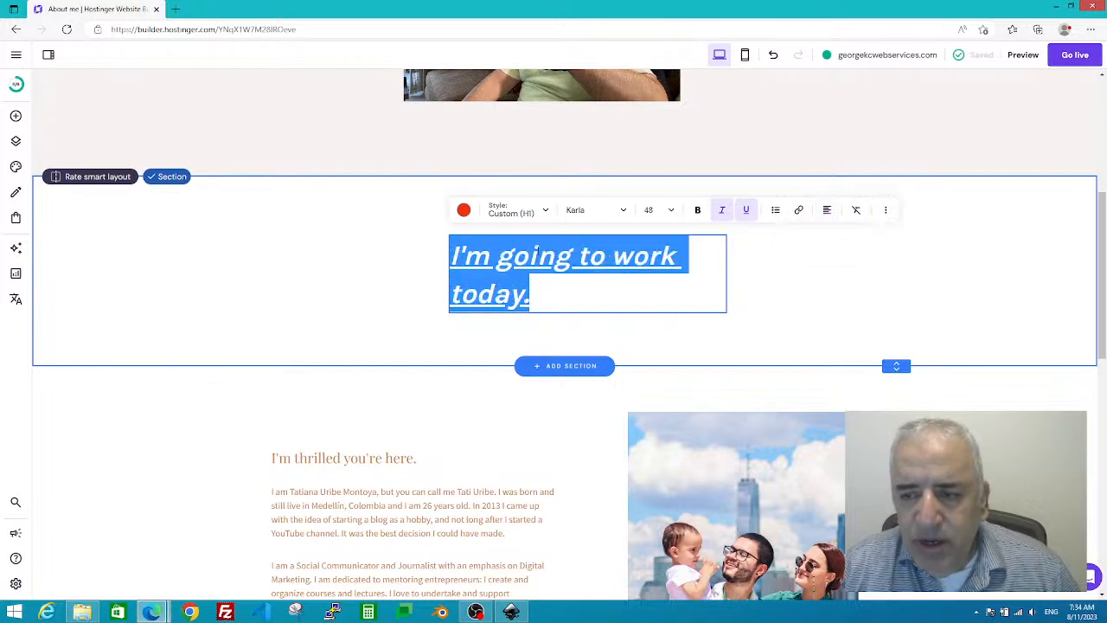
pyautogui.click(856, 215)
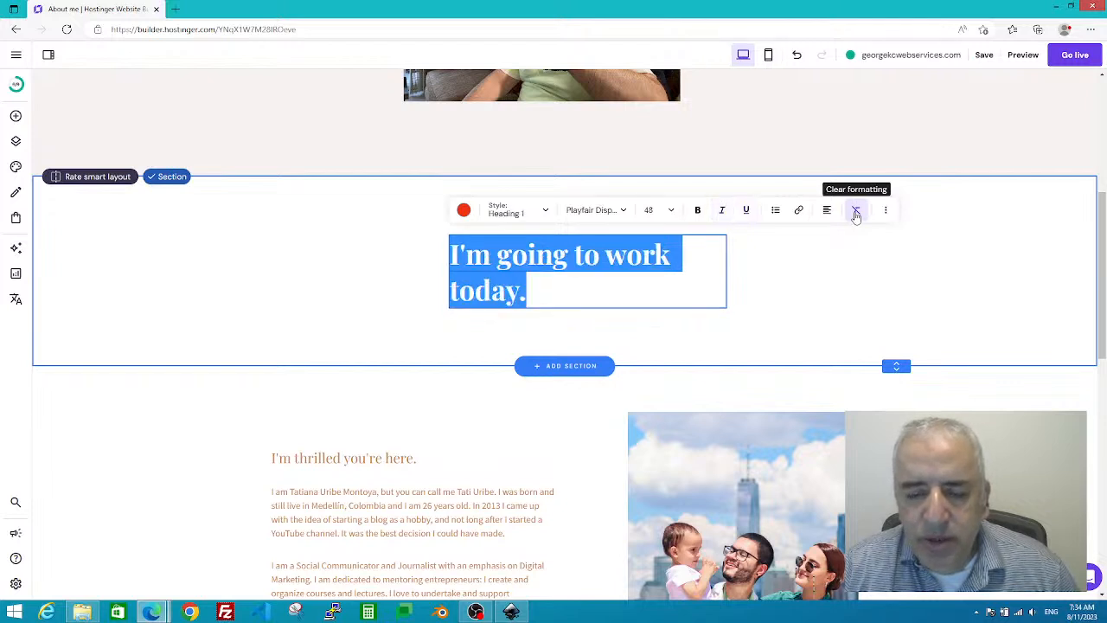
pyautogui.click(574, 280)
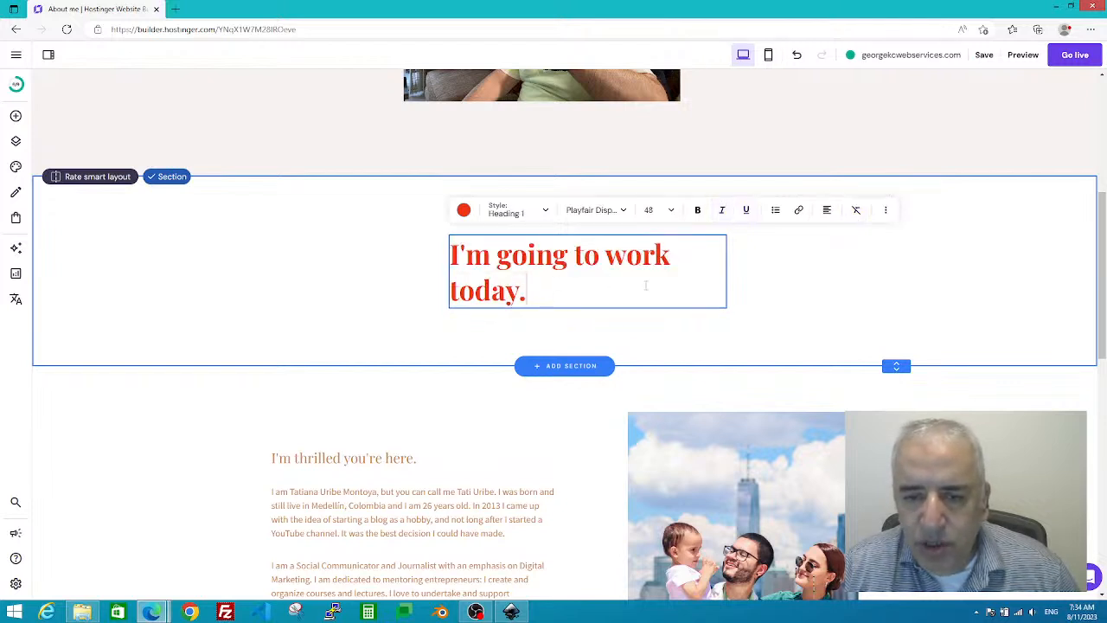
# Turn on a background colour for the "I'm going to work today." heading.
pyautogui.moveTo(550, 295); pyautogui.dragTo(448, 268)
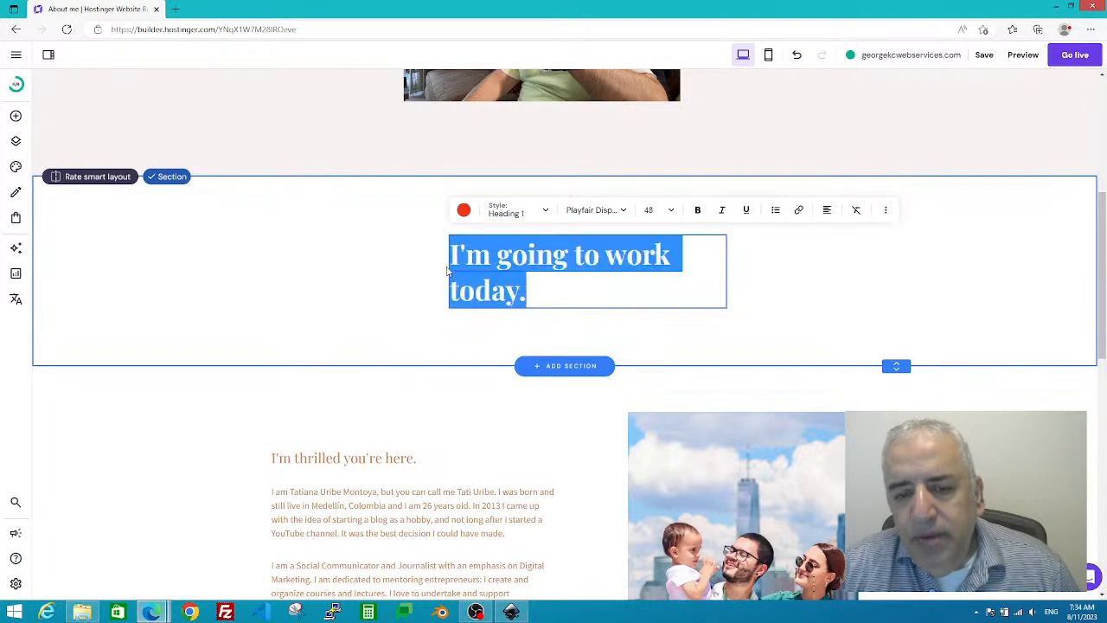
pyautogui.click(885, 257)
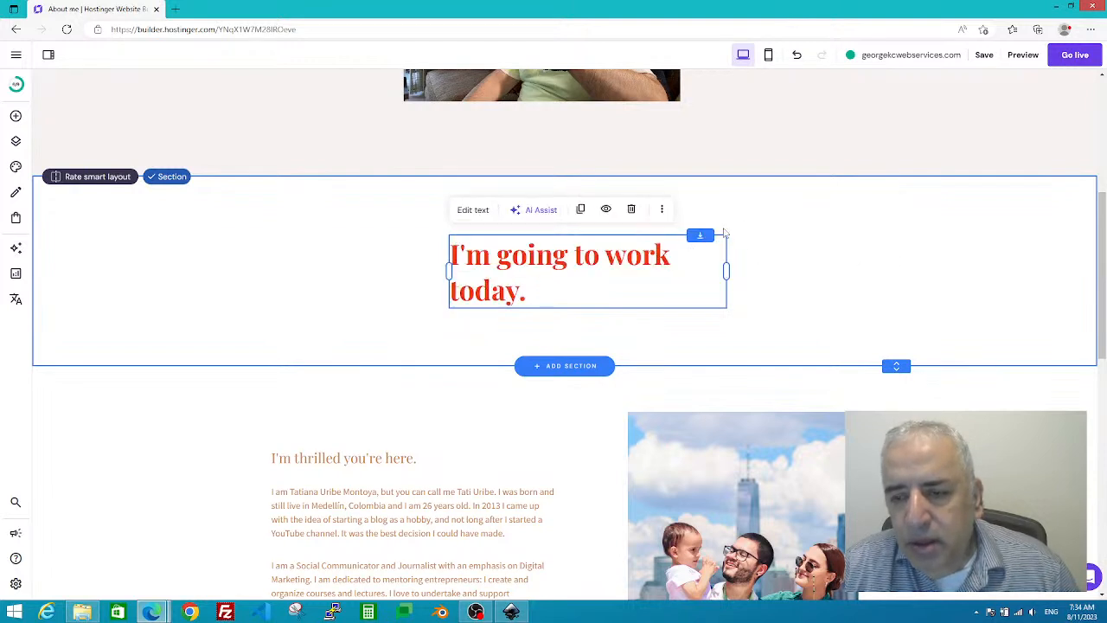
pyautogui.doubleClick(594, 264)
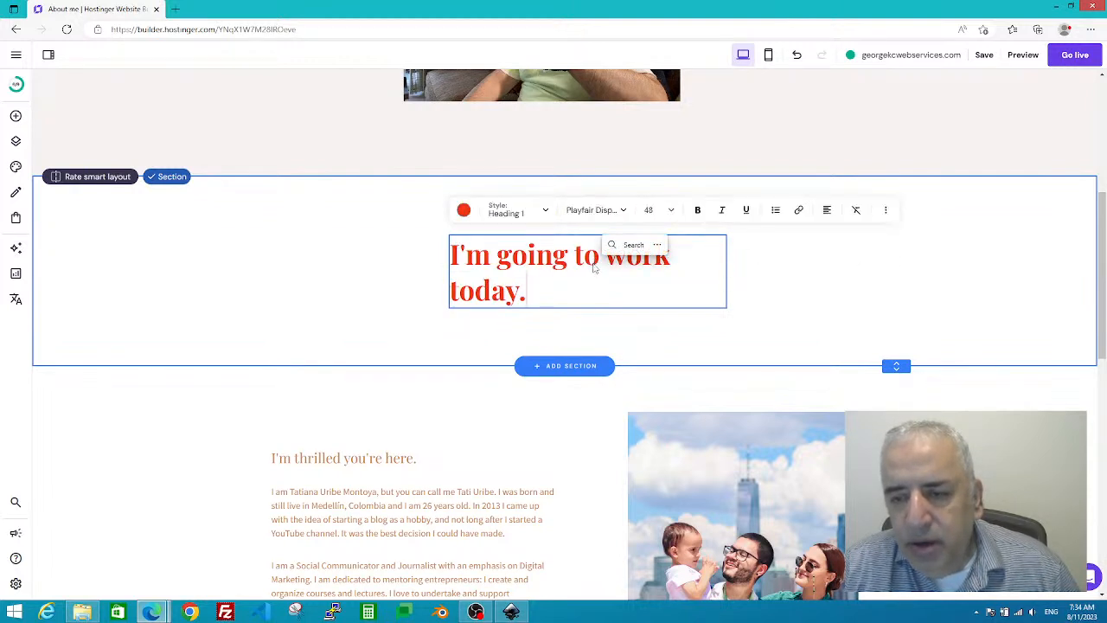
pyautogui.click(888, 212)
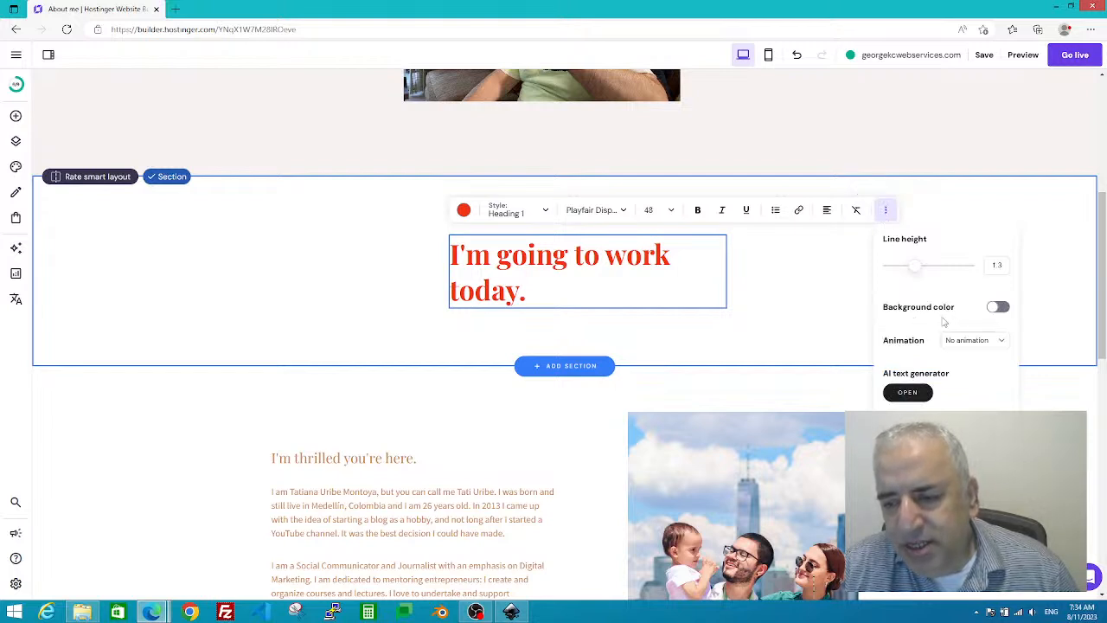
pyautogui.click(999, 308)
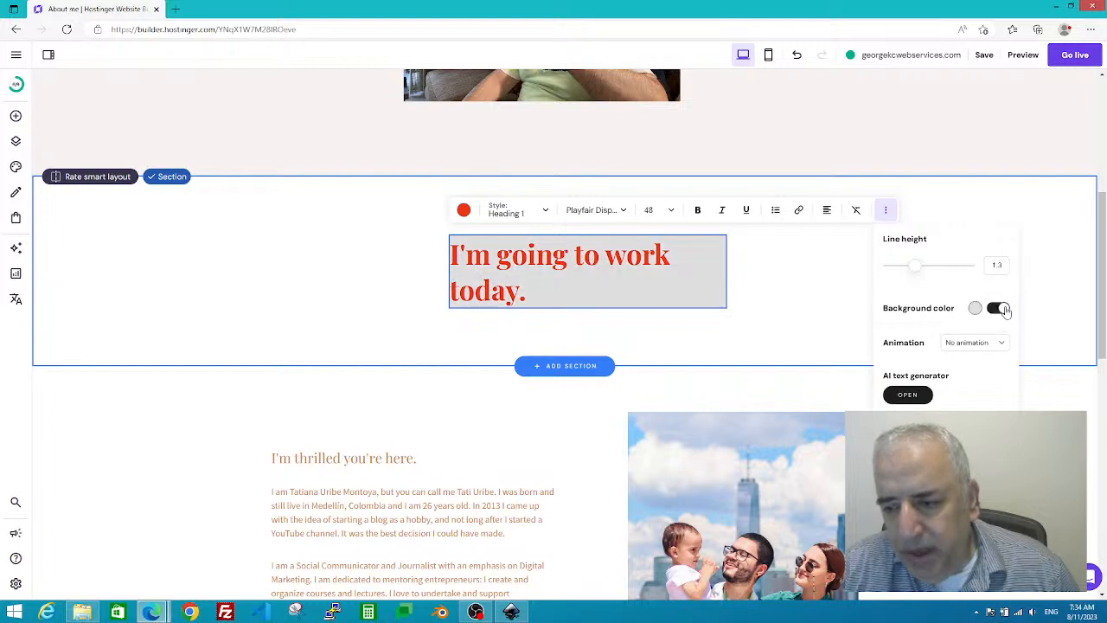
# Try to turn the heading's background yellow by changing only the hue of its grey colour.
pyautogui.scroll(-1, 974, 394)
pyautogui.scroll(2, 971, 398)
pyautogui.scroll(1, 972, 398)
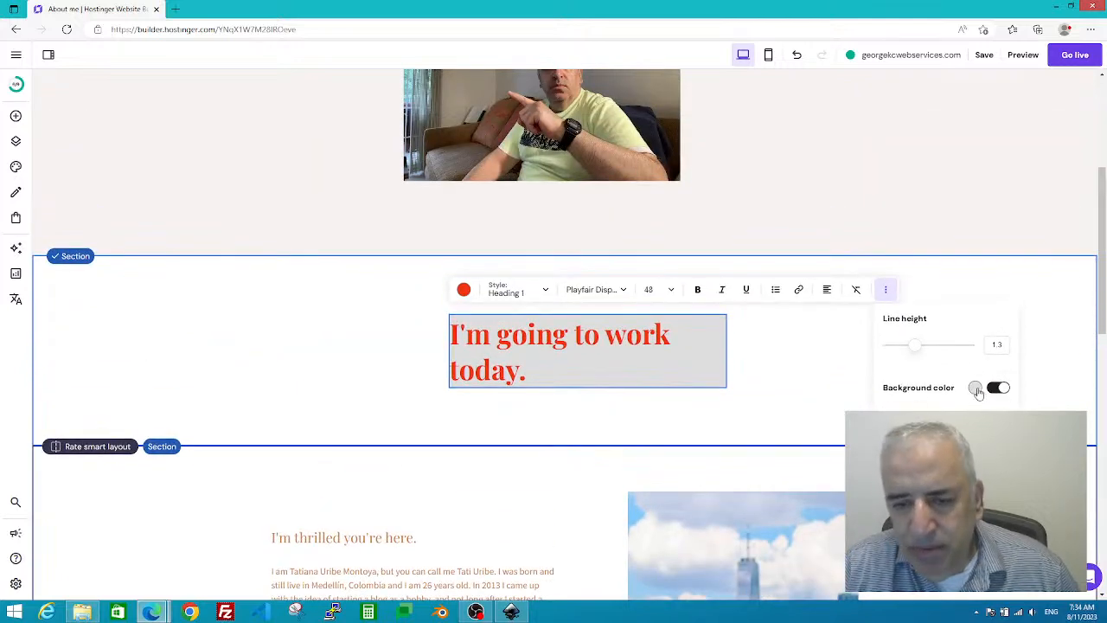
pyautogui.click(976, 389)
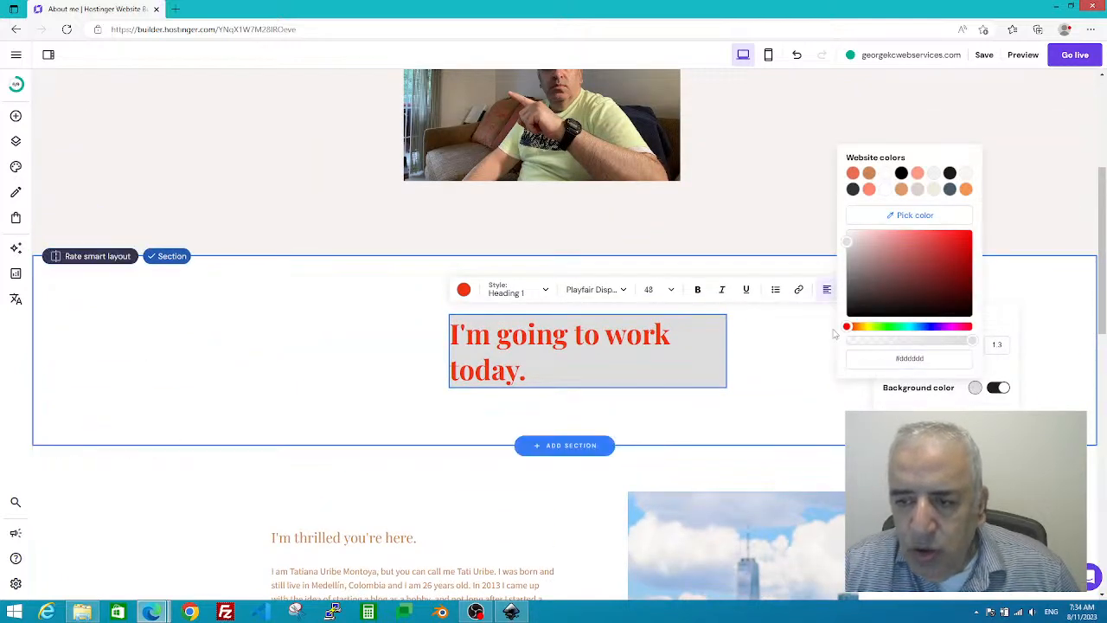
pyautogui.click(869, 327)
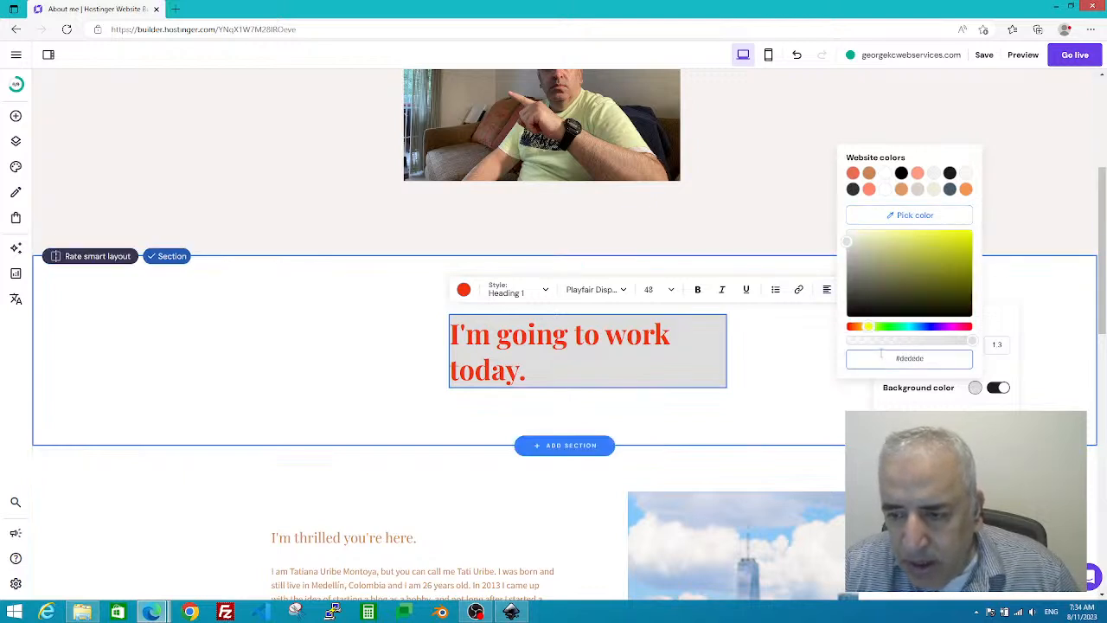
pyautogui.click(1001, 217)
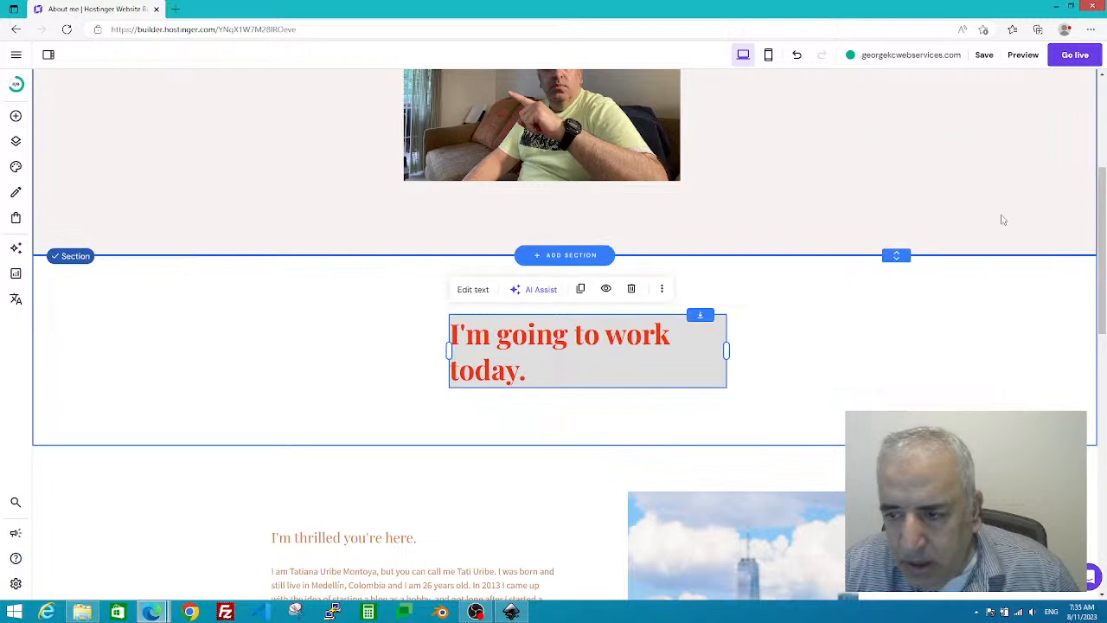
# Set the heading's background colour to a strong yellow, #d9d31e, by choosing a saturated shade and a yellow hue.
pyautogui.click(919, 352)
pyautogui.click(709, 336)
pyautogui.click(661, 289)
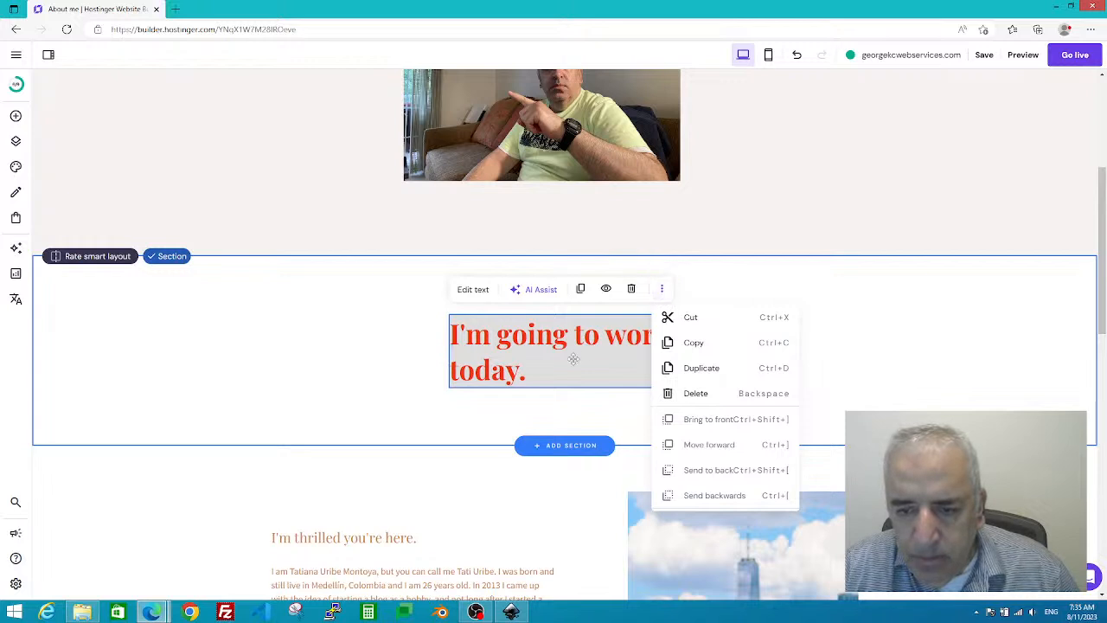
pyautogui.click(571, 358)
pyautogui.click(886, 289)
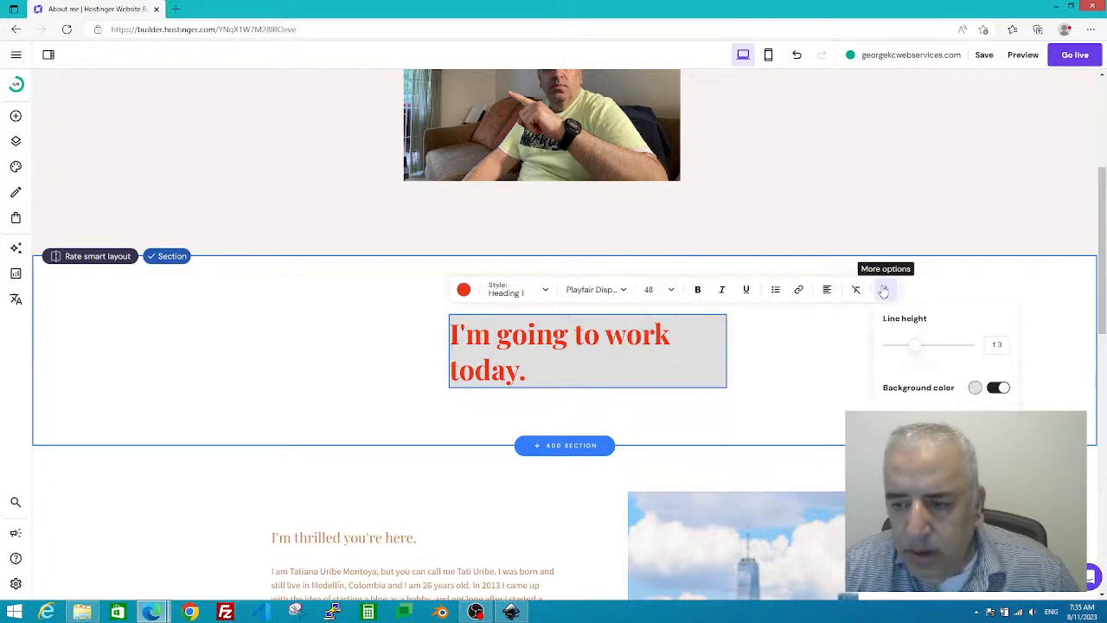
pyautogui.click(974, 388)
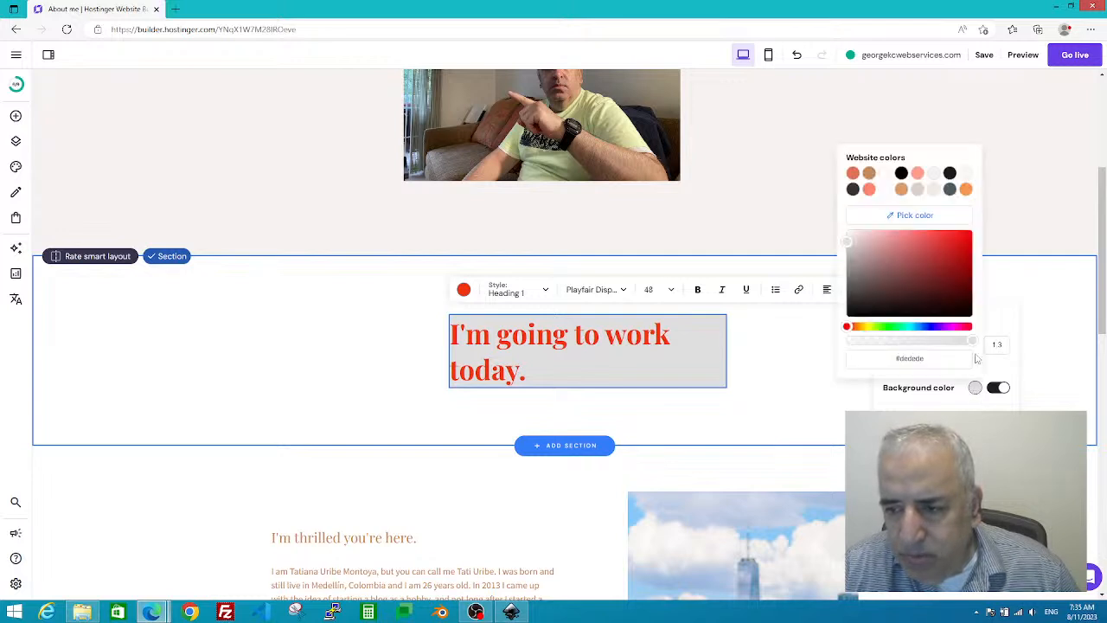
pyautogui.click(955, 246)
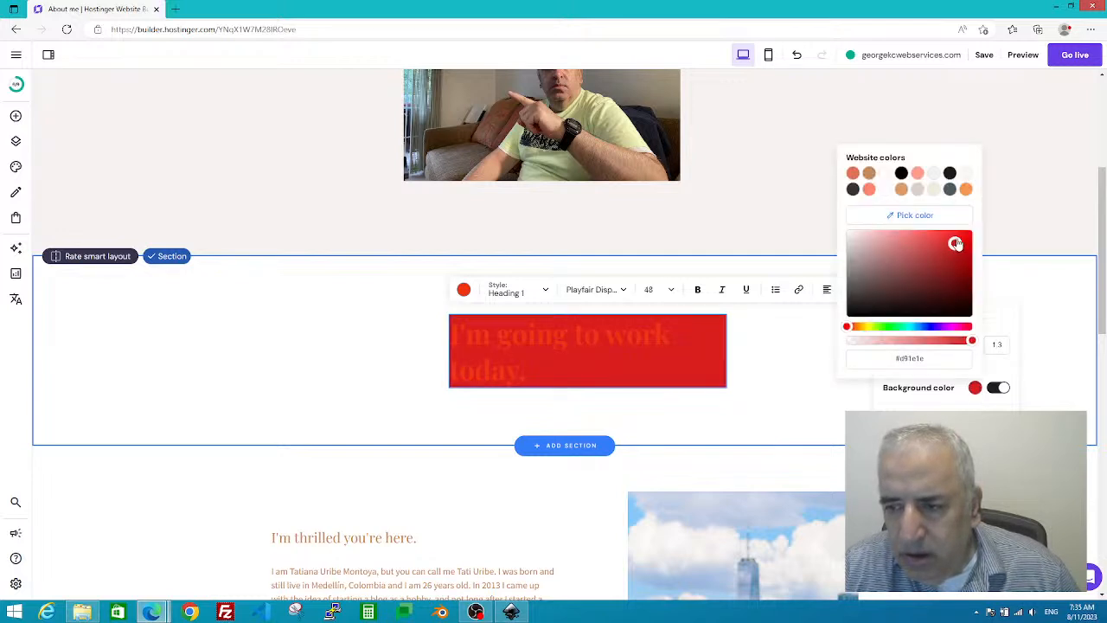
pyautogui.click(868, 328)
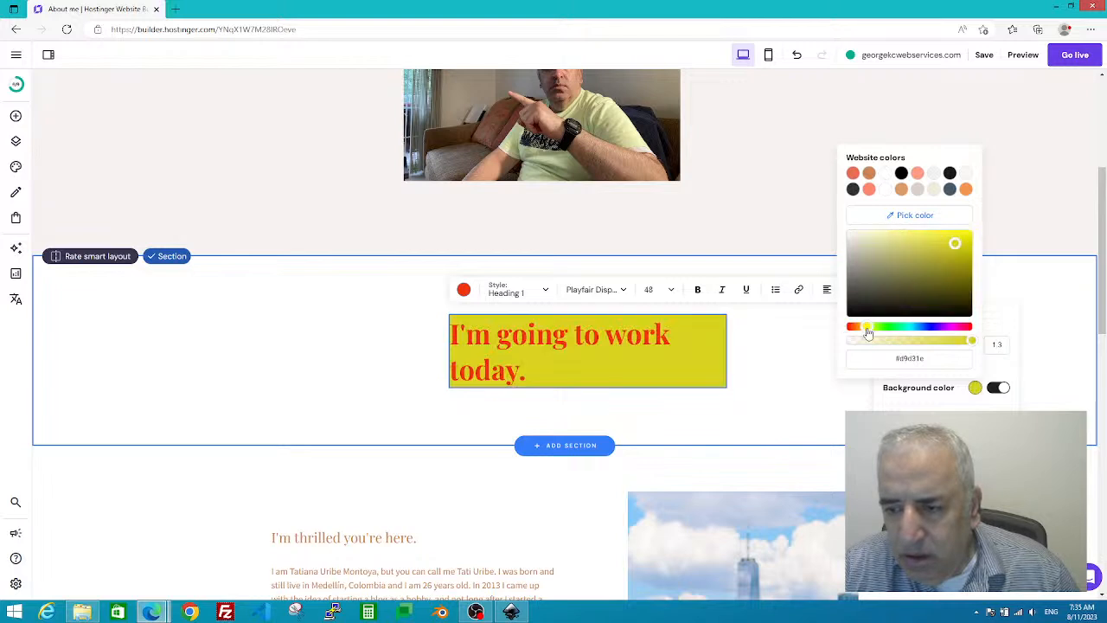
pyautogui.click(817, 364)
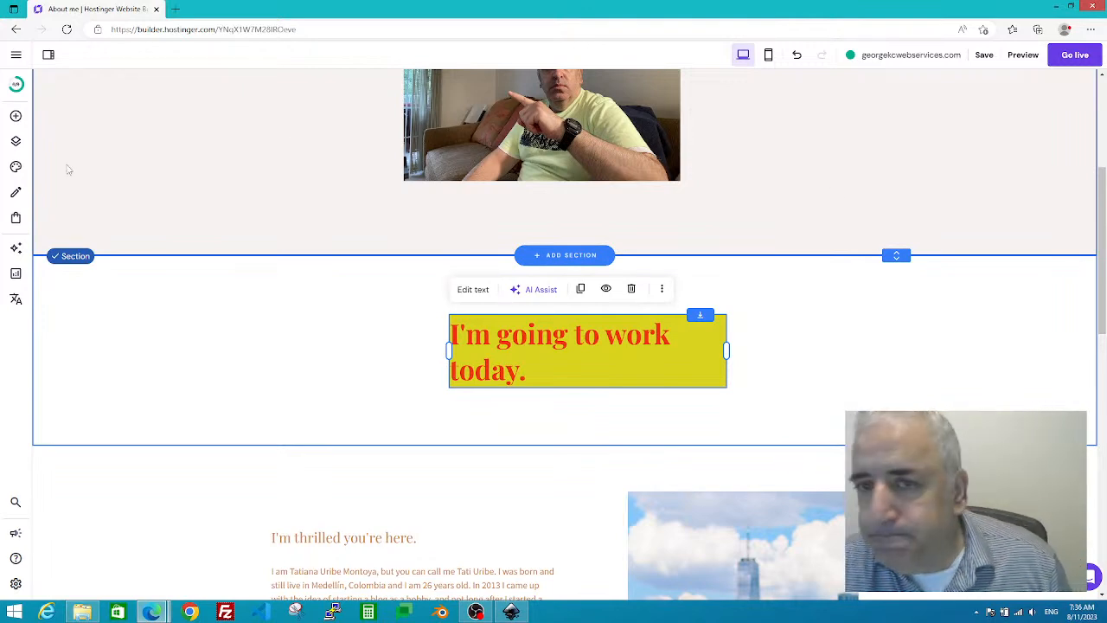
# Restore the builder's browser window to a smaller size and switch to the YouTube Studio live streaming window.
pyautogui.moveTo(801, 11); pyautogui.dragTo(757, 63)
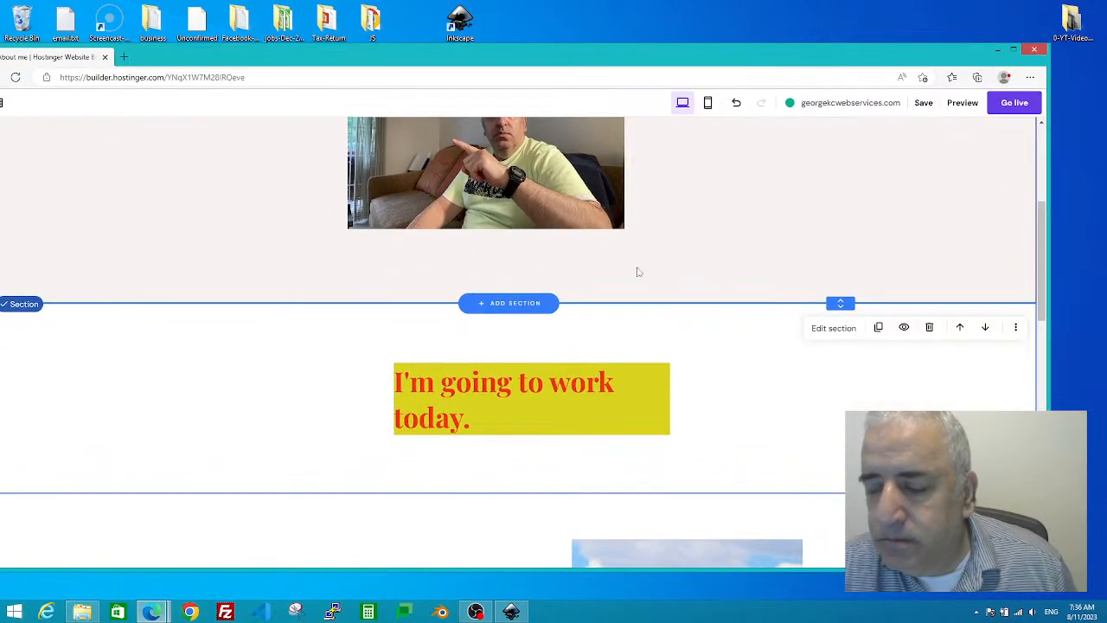
pyautogui.click(473, 615)
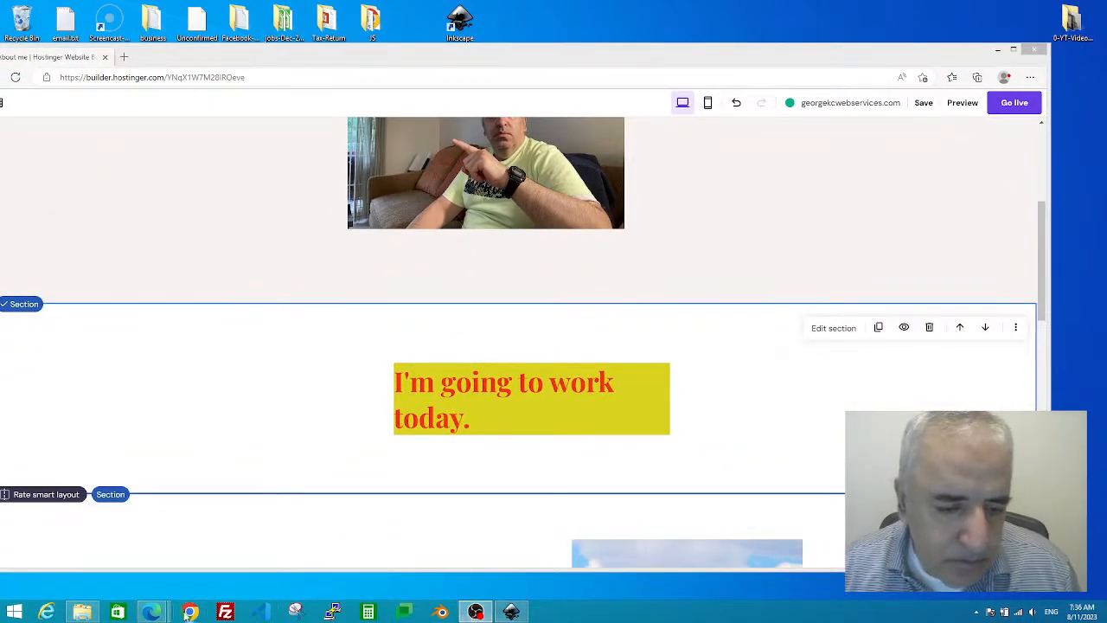
pyautogui.moveTo(152, 615)
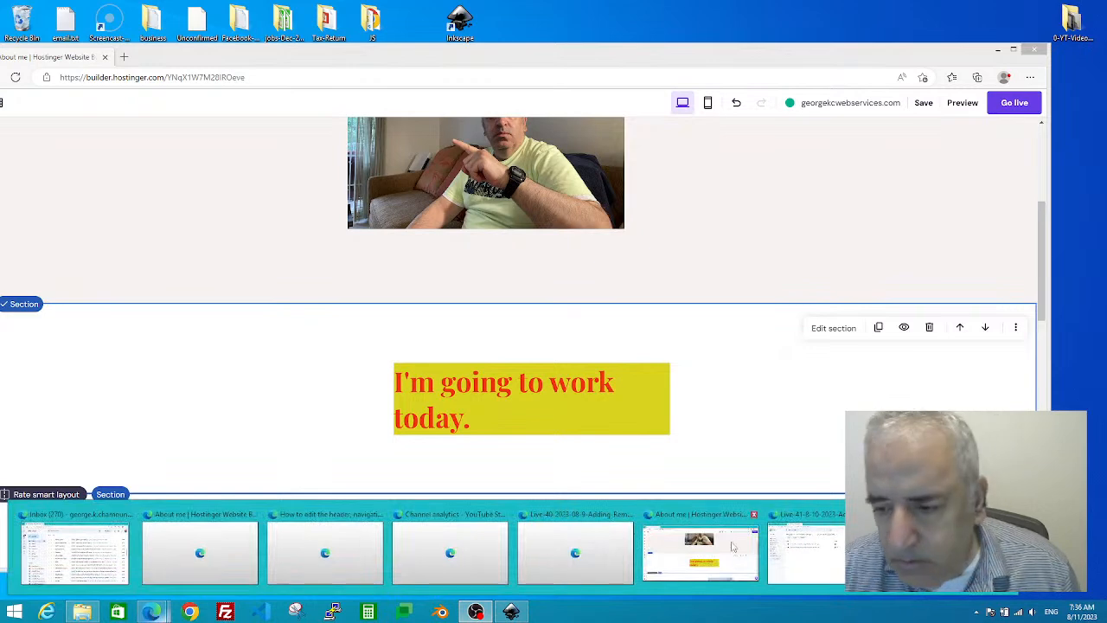
pyautogui.click(787, 554)
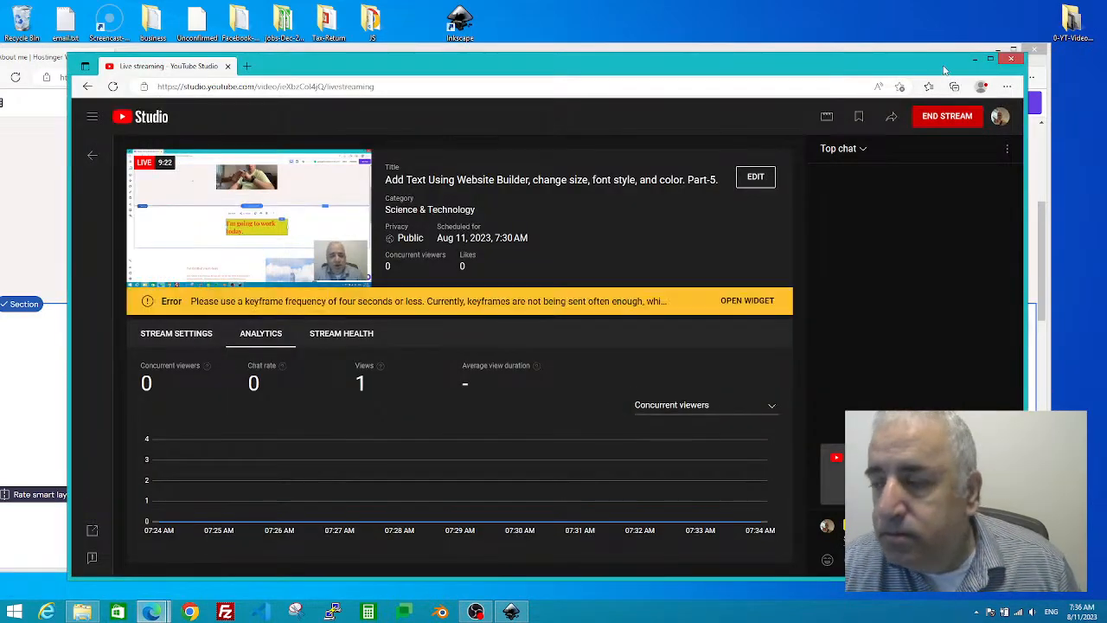